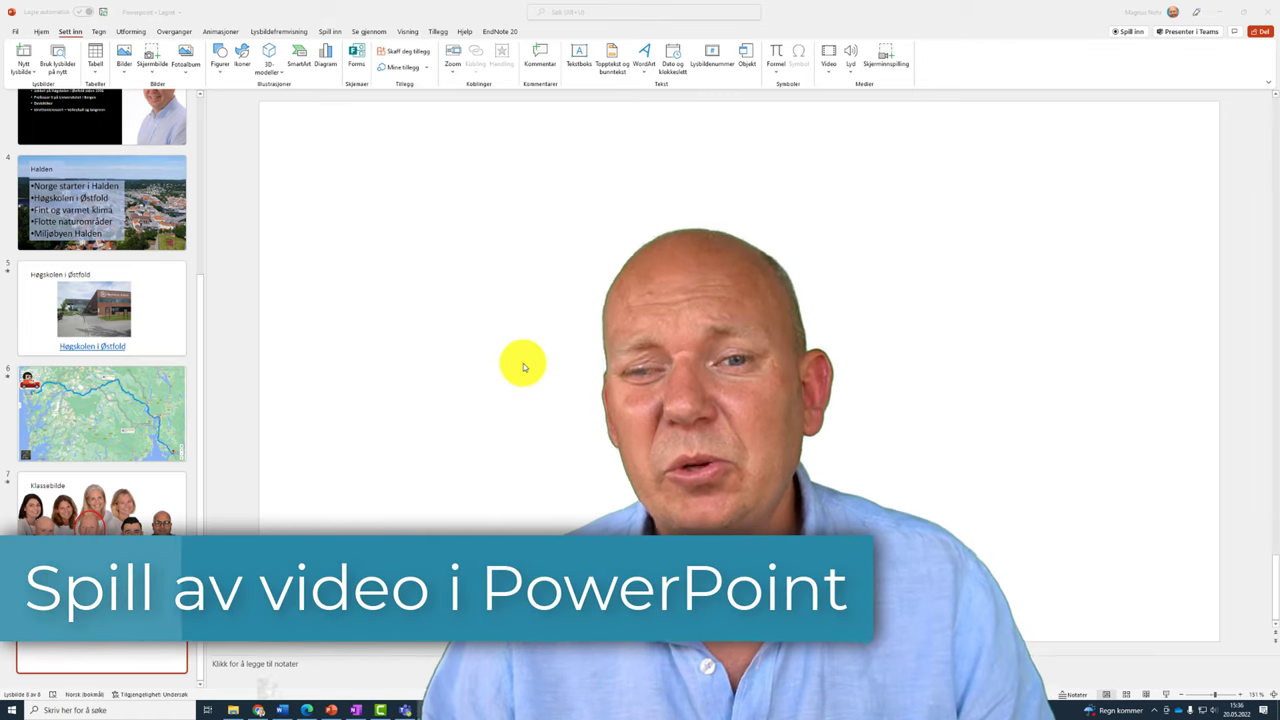
Step: Start inserting a video from the web (Videoer på nettet), then switch to the YouTube page in Chrome
left_click(521, 322)
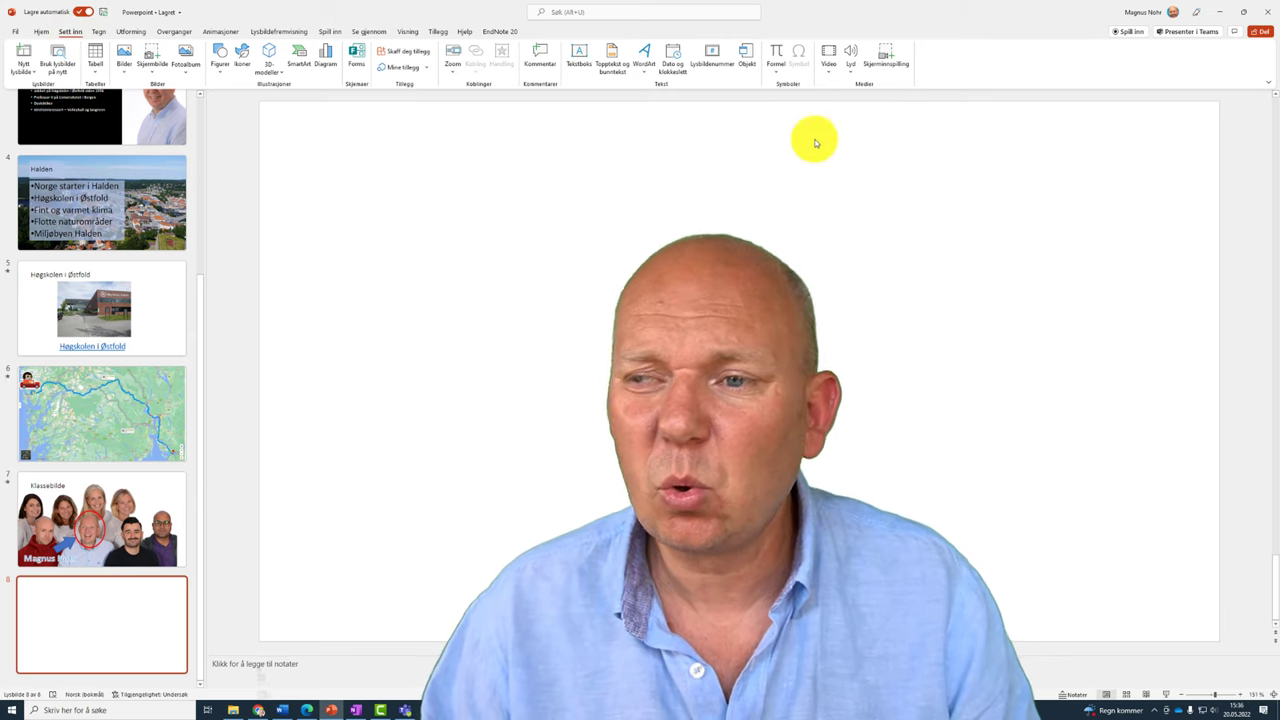
left_click(832, 77)
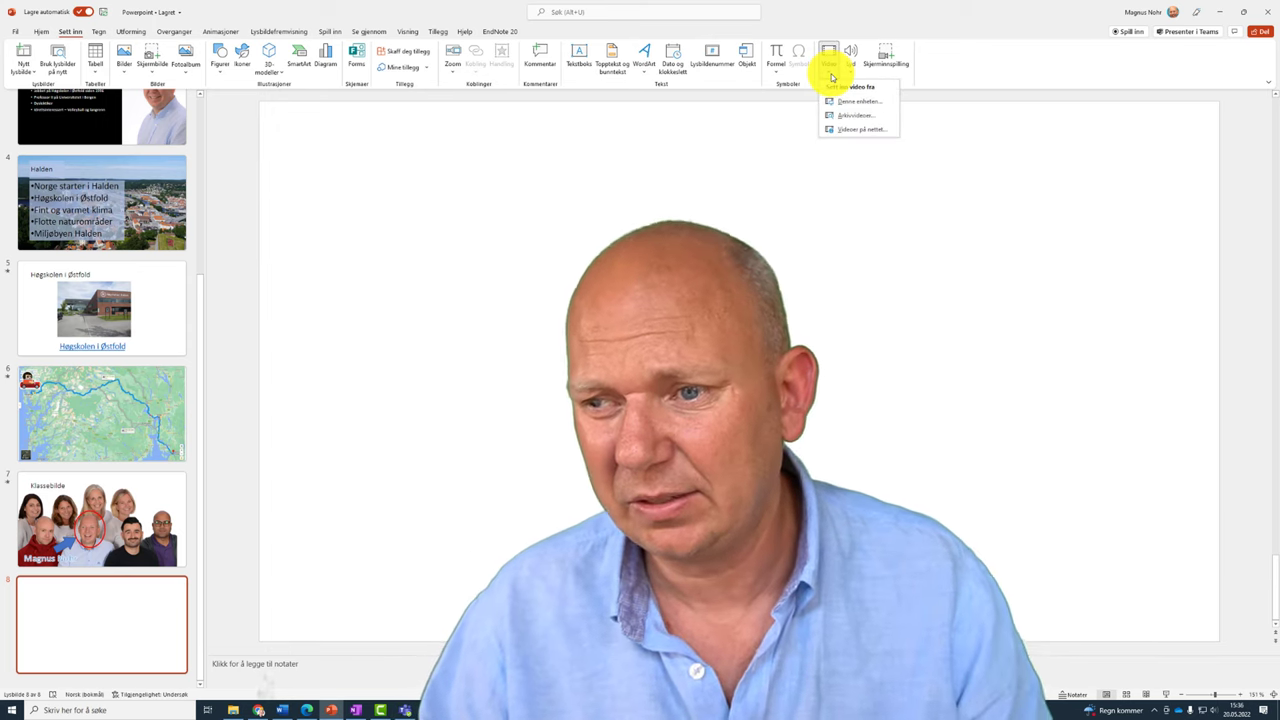
left_click(860, 130)
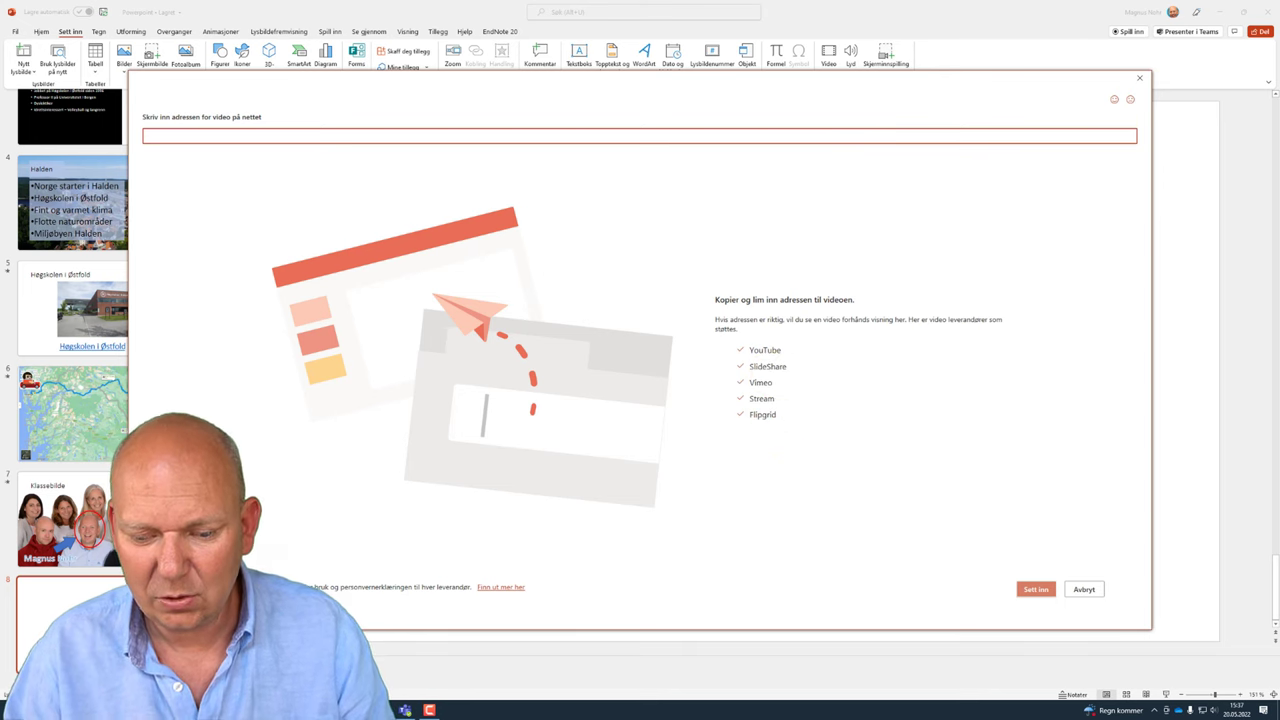
key("alt+Tab")
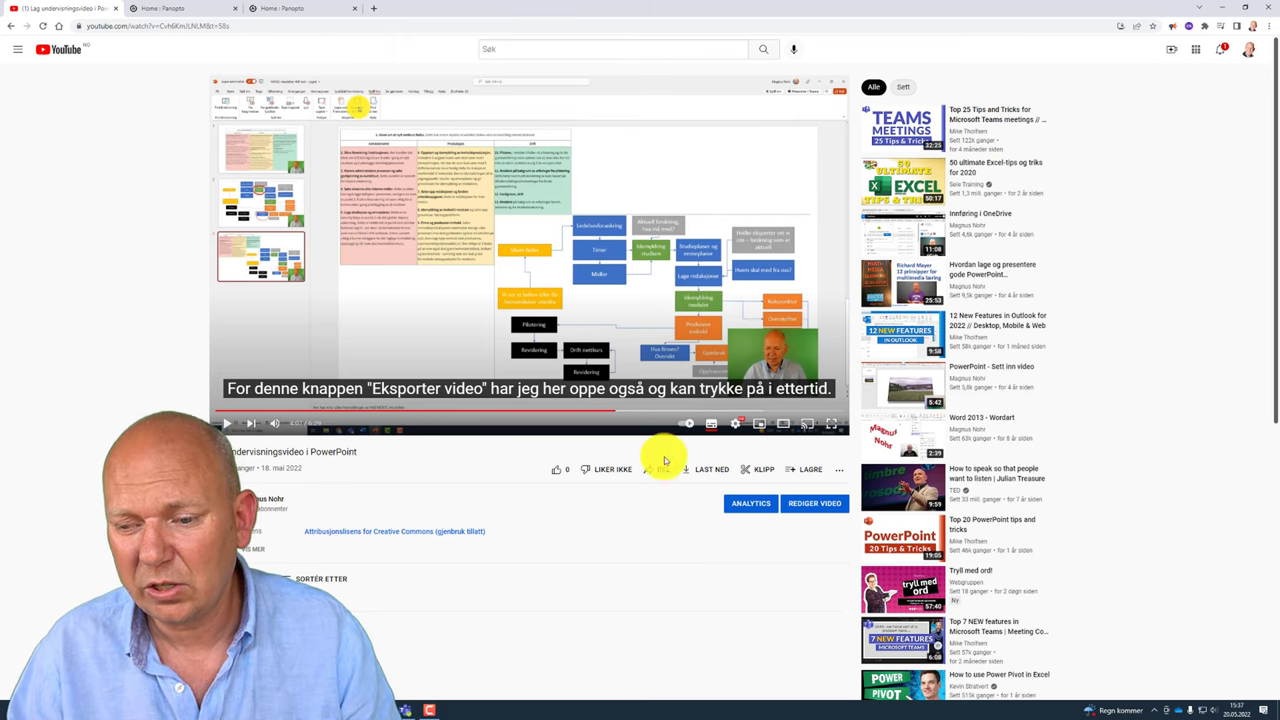
Step: Copy the YouTube video's share link and return to PowerPoint's online video address field
left_click(656, 470)
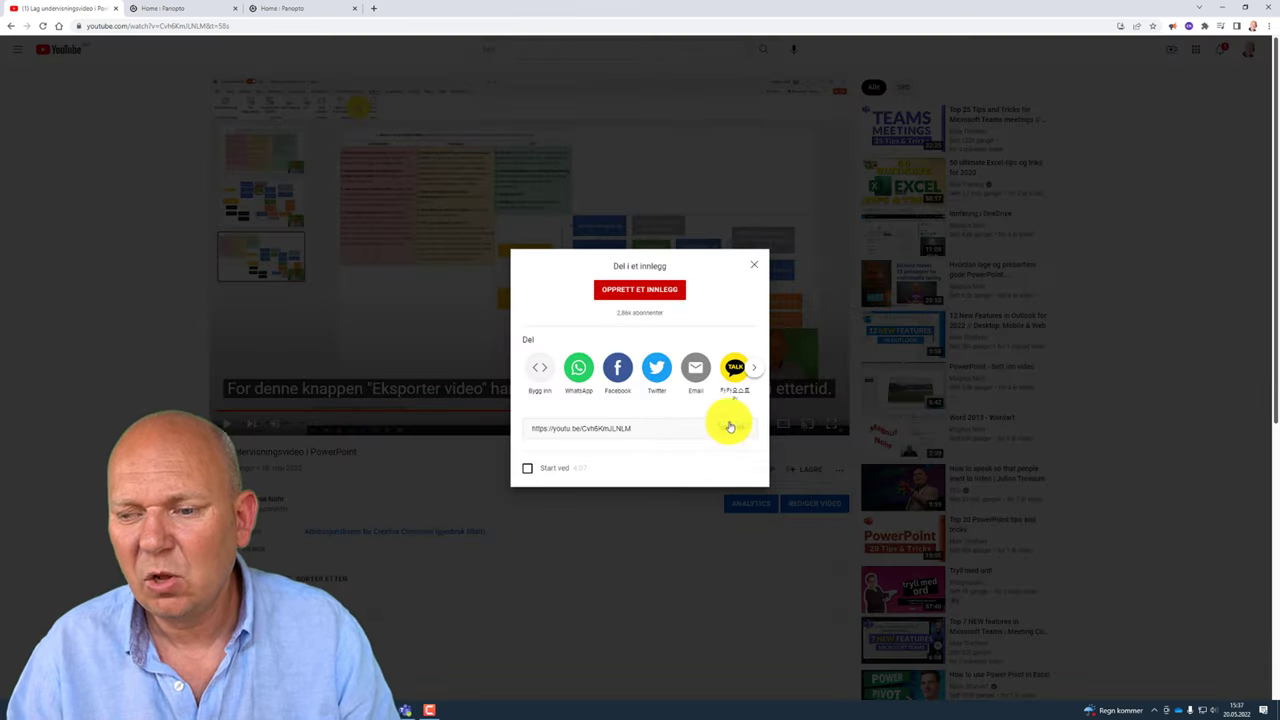
left_click(754, 264)
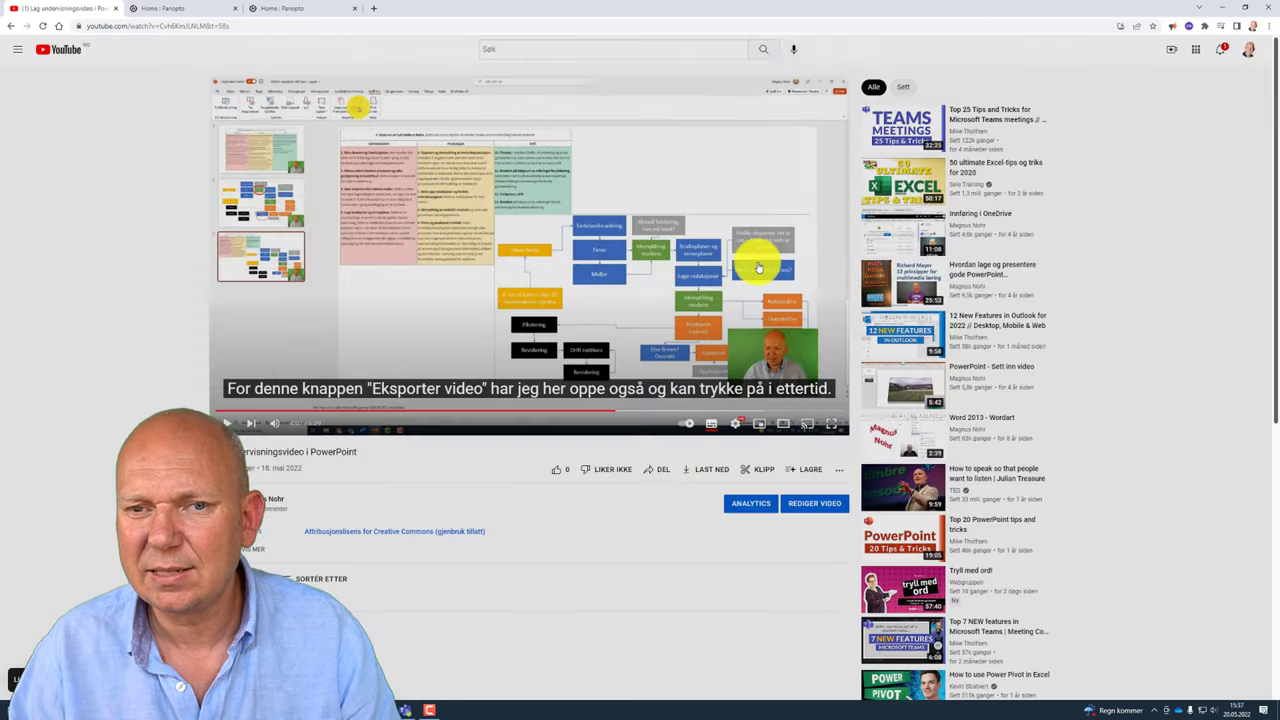
left_click(1220, 14)
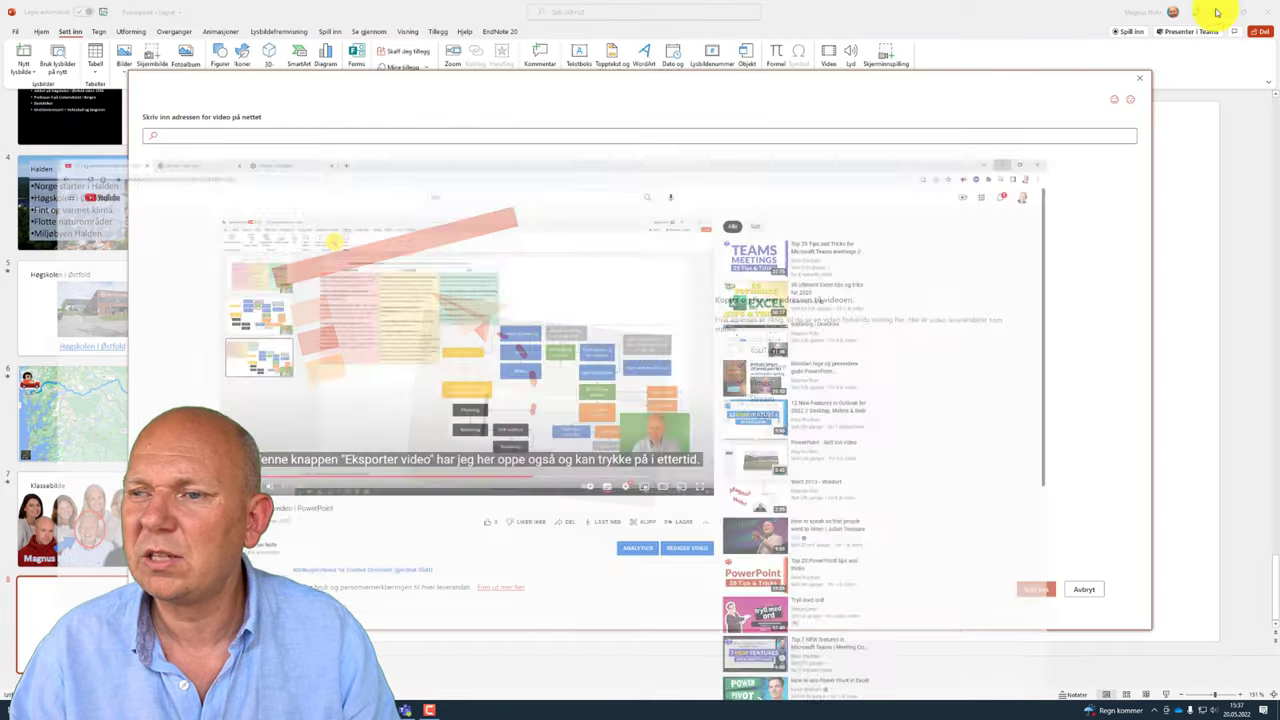
left_click(336, 137)
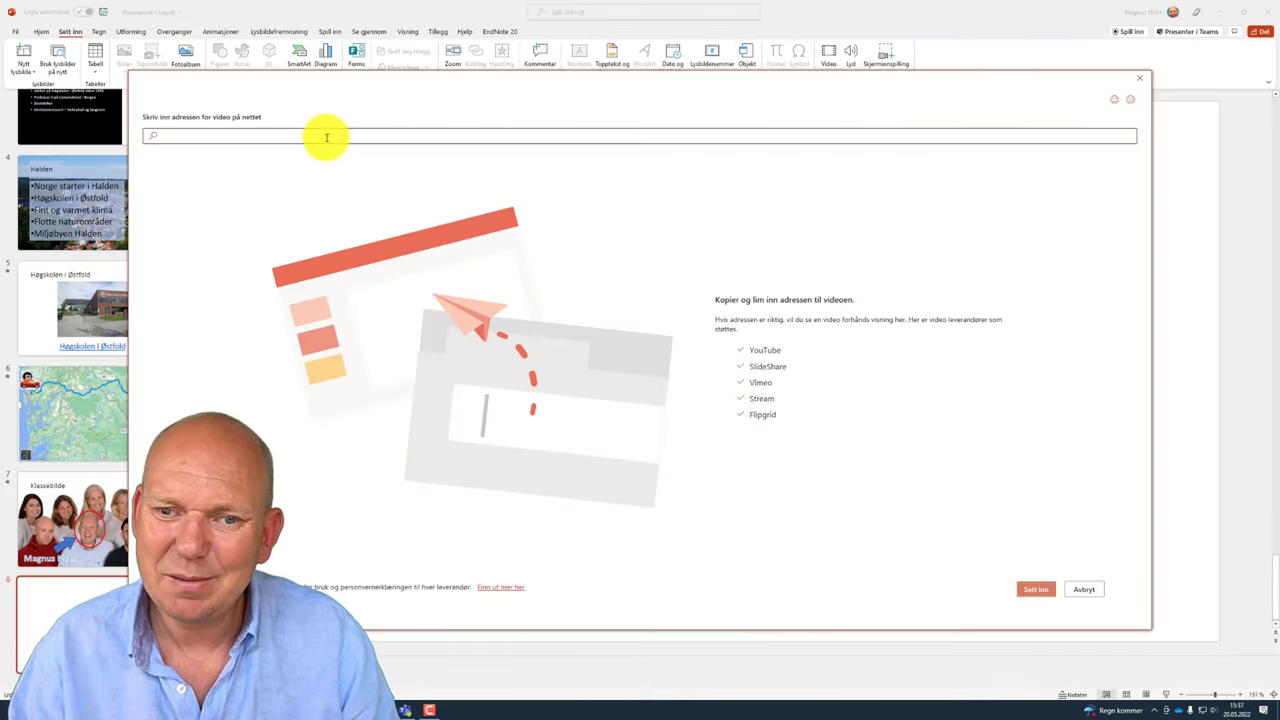
Step: Paste the share link and insert the YouTube video onto slide 8
type("https://youtu.be/Cvh6KmJLNLM")
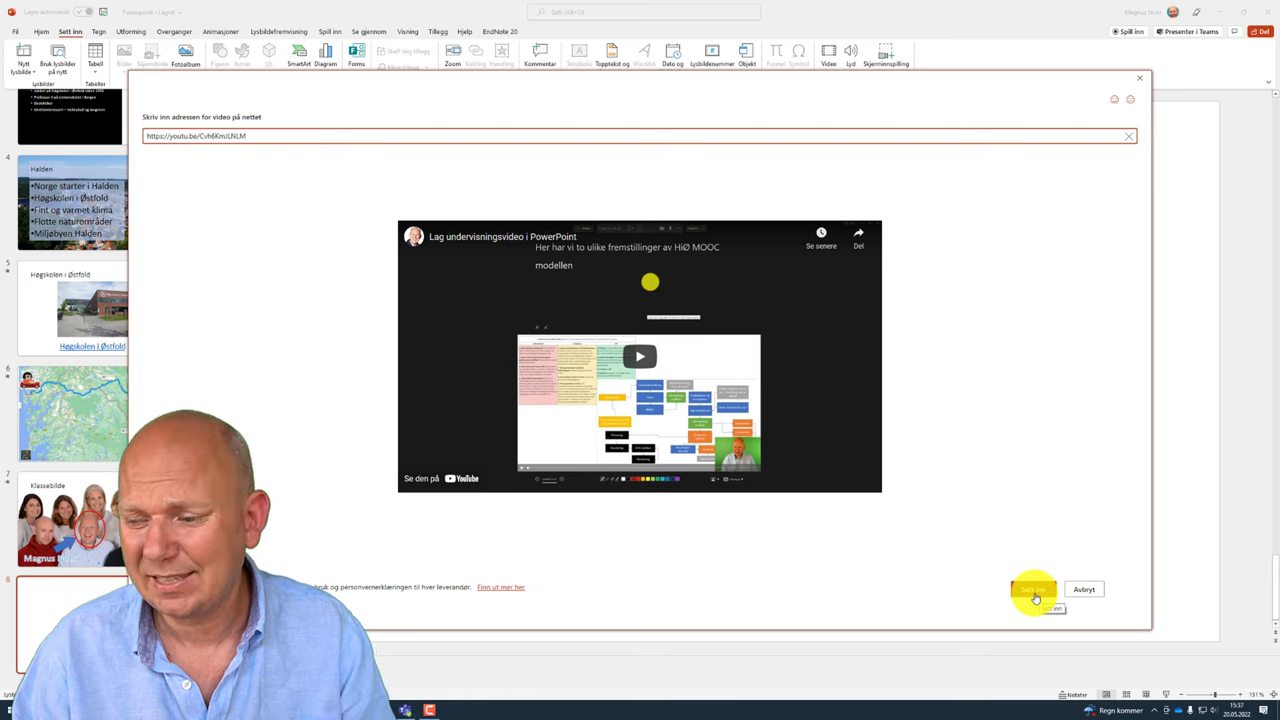
left_click(1035, 594)
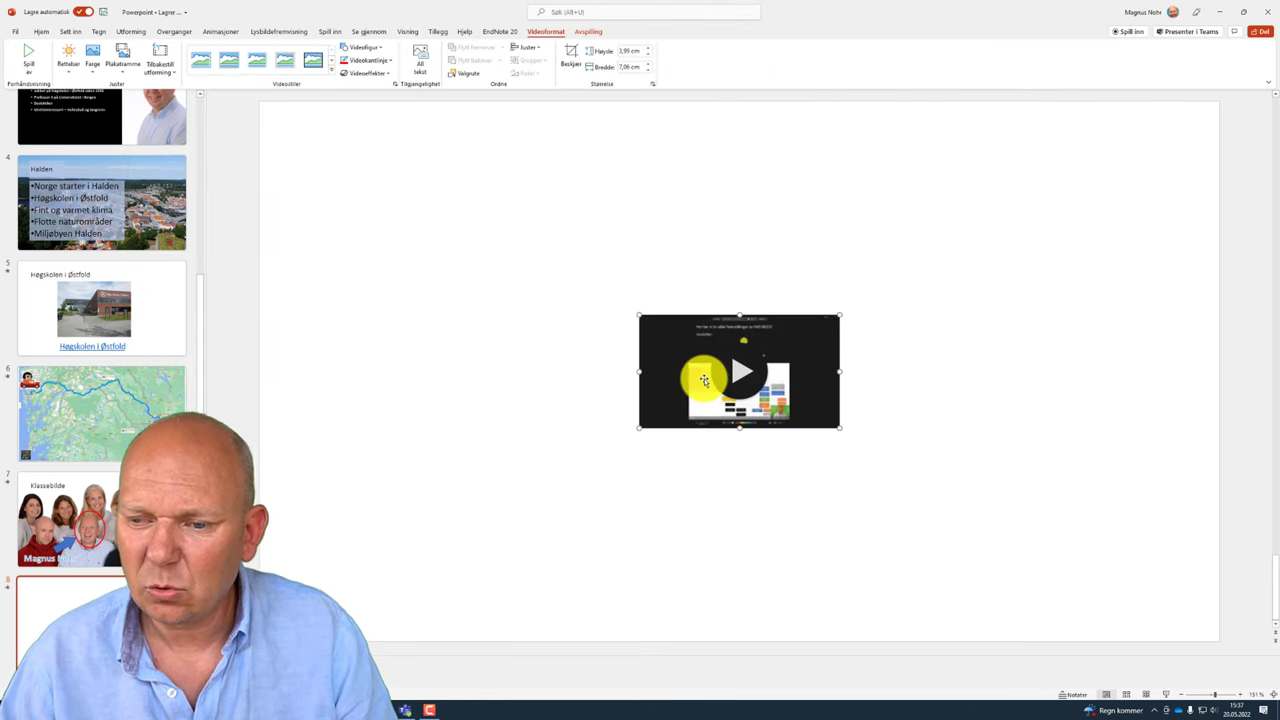
Step: Move the video to the top-left corner and resize it to fill the slide at 19.17 × 33.94 cm
left_click_drag(704, 380, 326, 167)
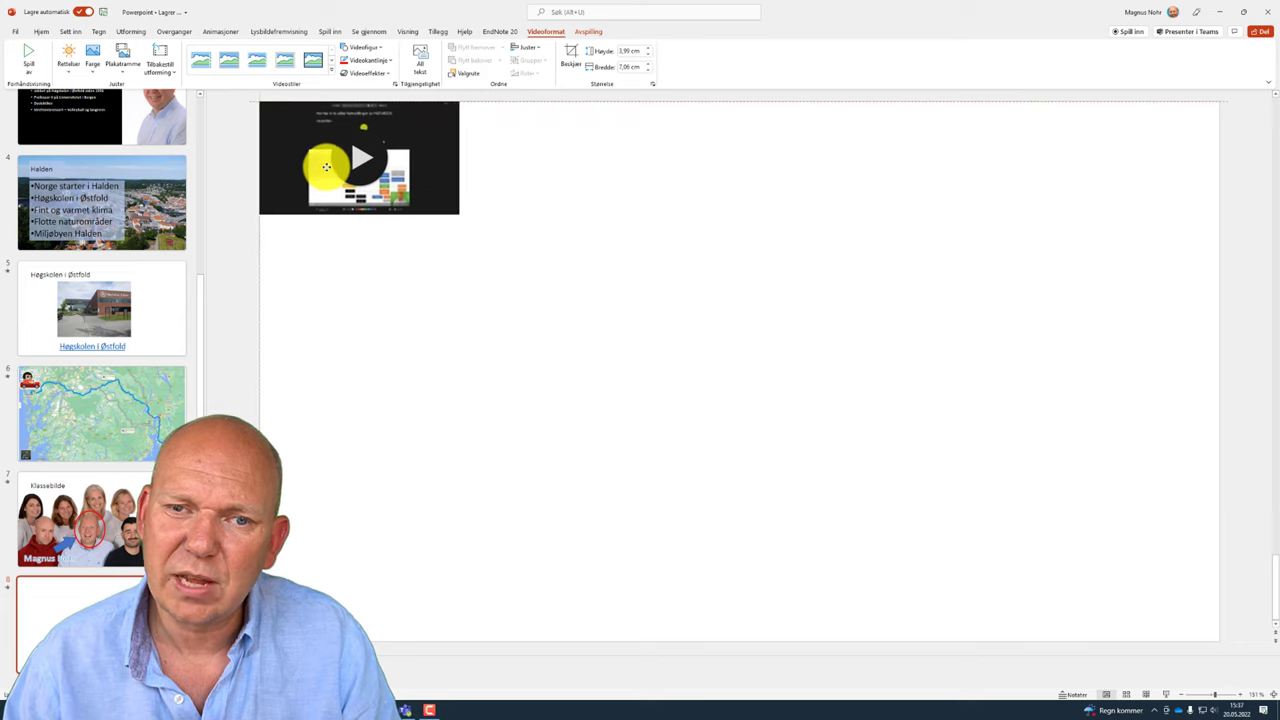
left_click_drag(460, 214, 1216, 644)
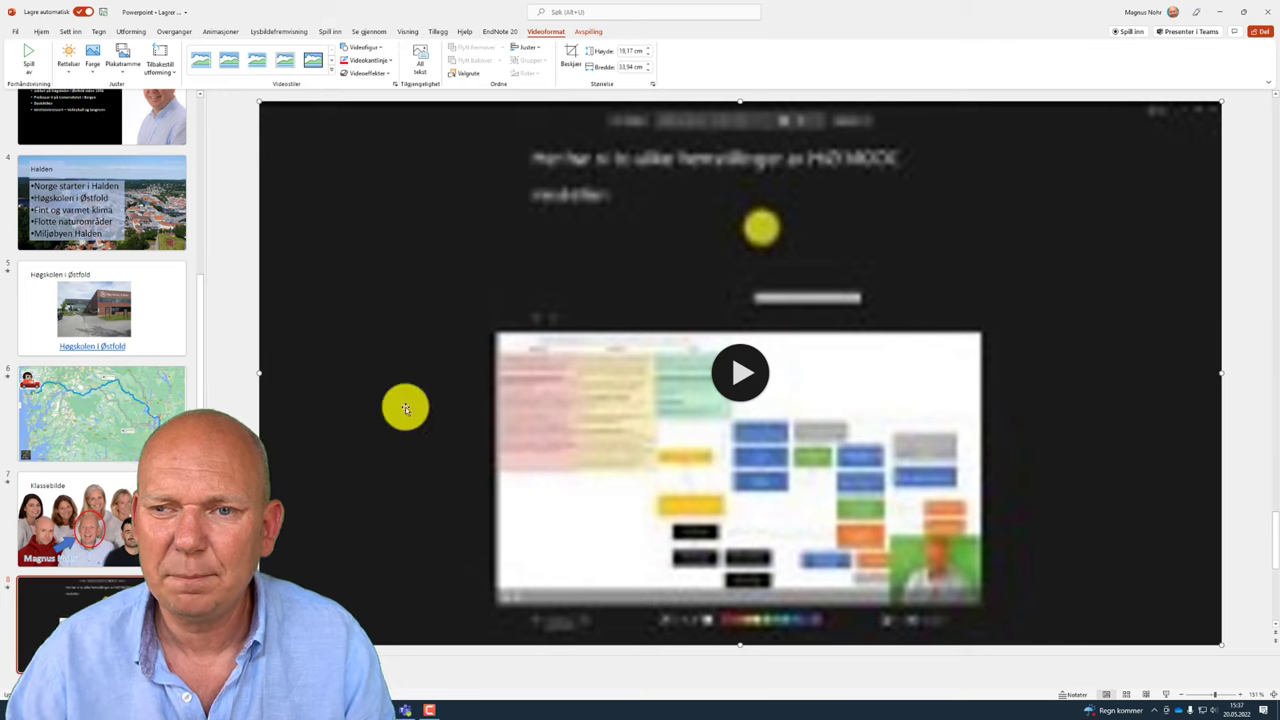
left_click(592, 33)
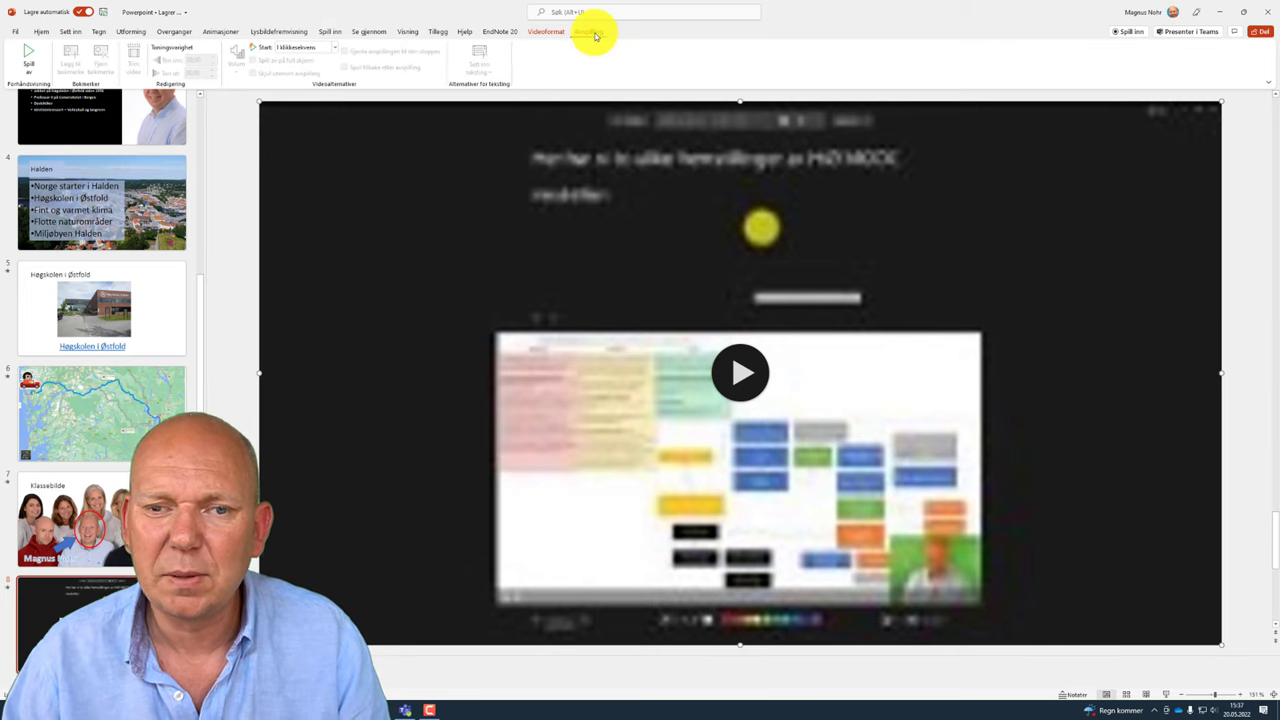
Step: Keep the video's Start on Automatisk and run the slideshow from slide 7, Klassebilde
left_click(300, 48)
left_click(329, 94)
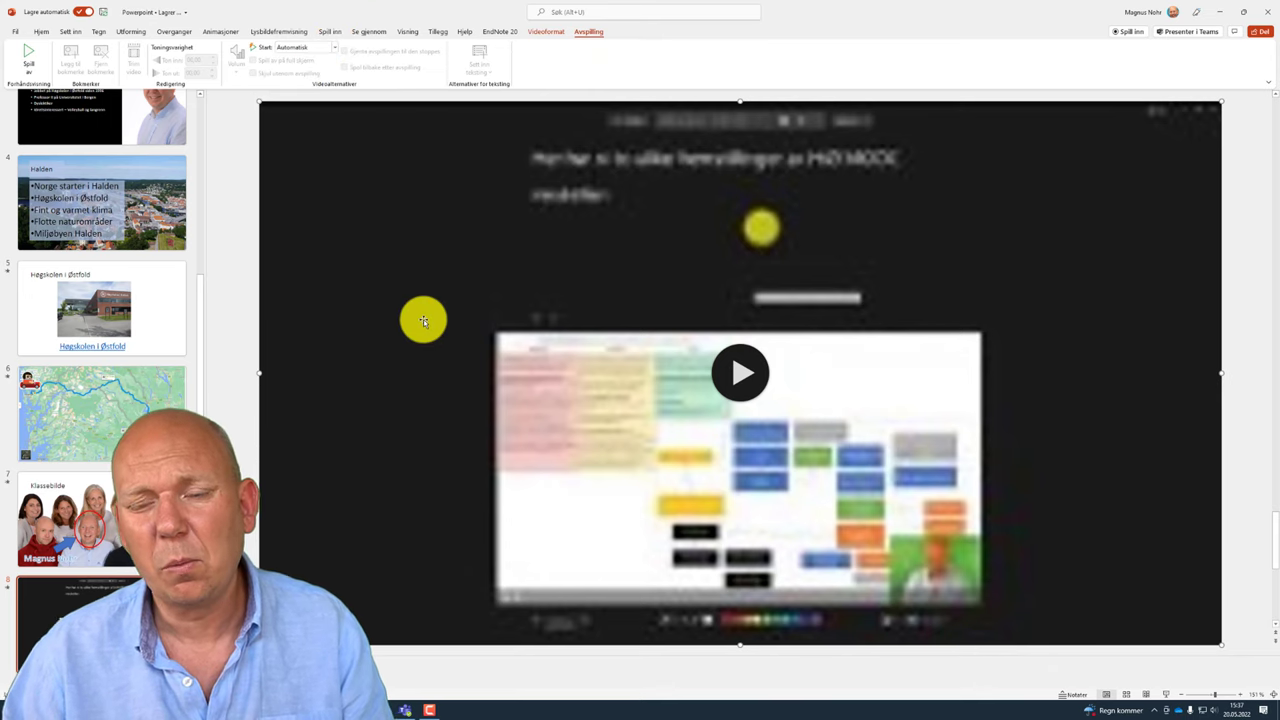
left_click(100, 520)
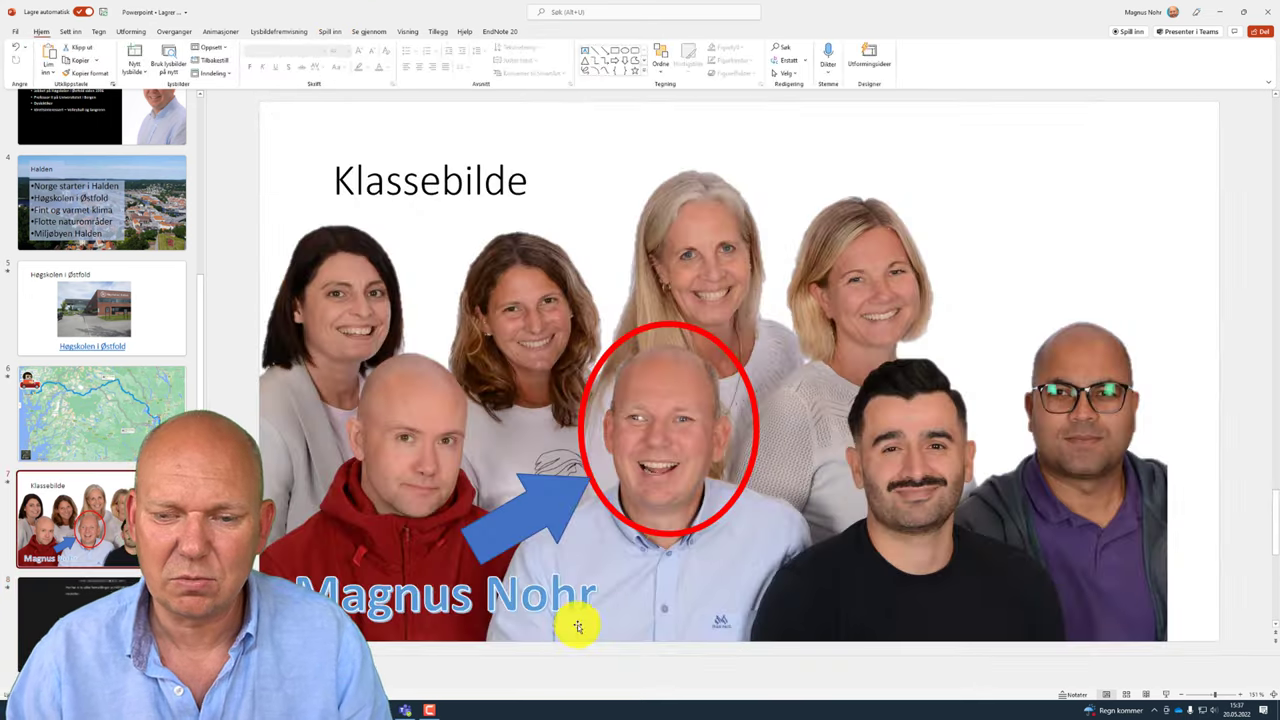
left_click(1168, 695)
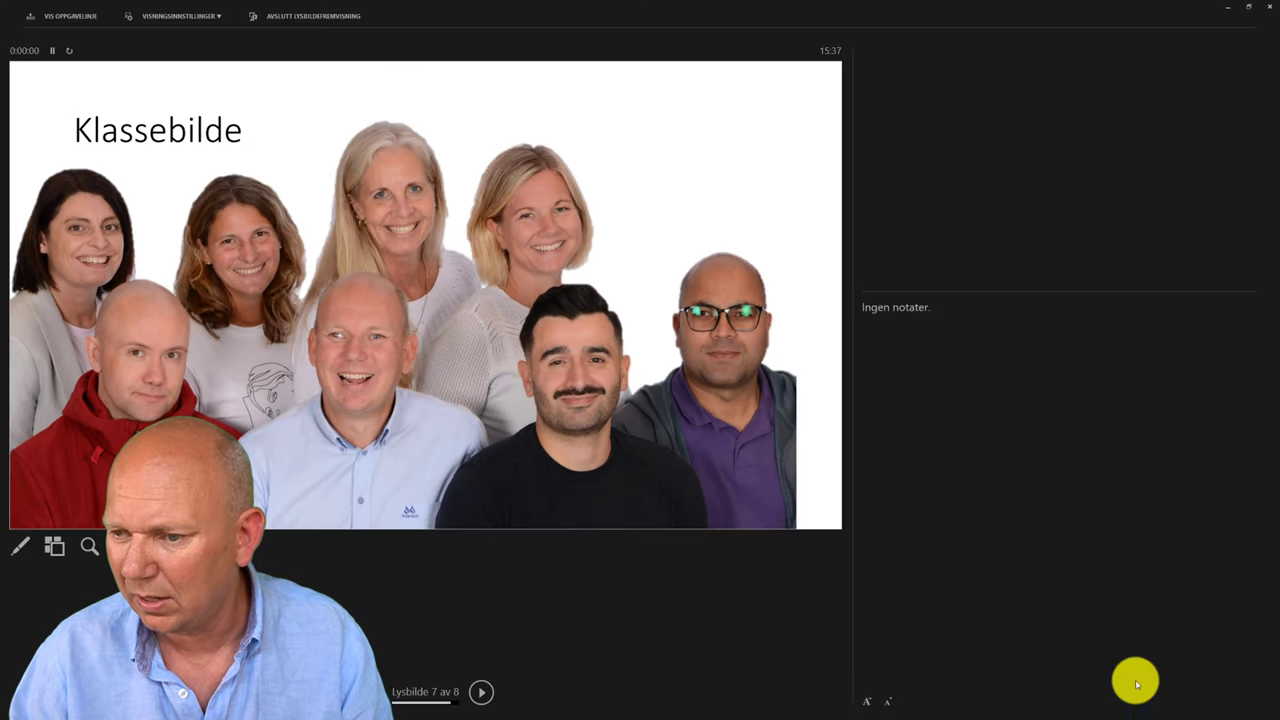
Step: Advance to slide 8, let the video play, pause it, and exit the slideshow
left_click(826, 467)
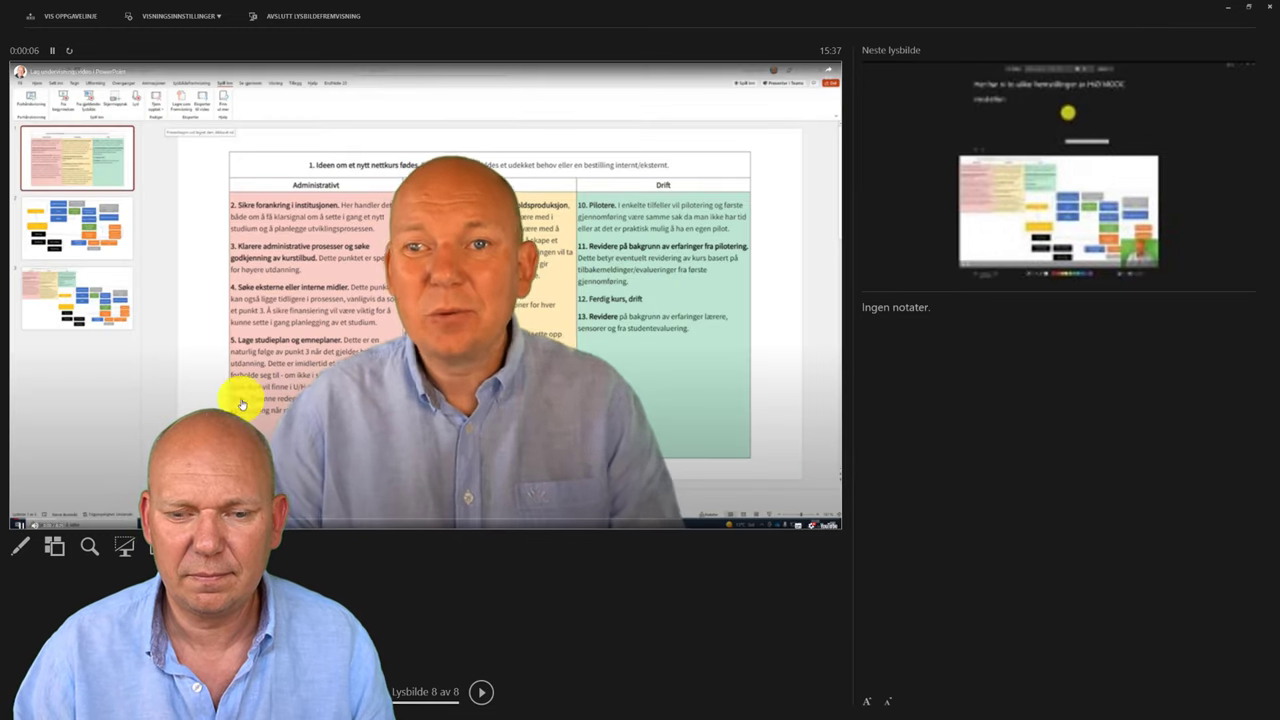
left_click(343, 382)
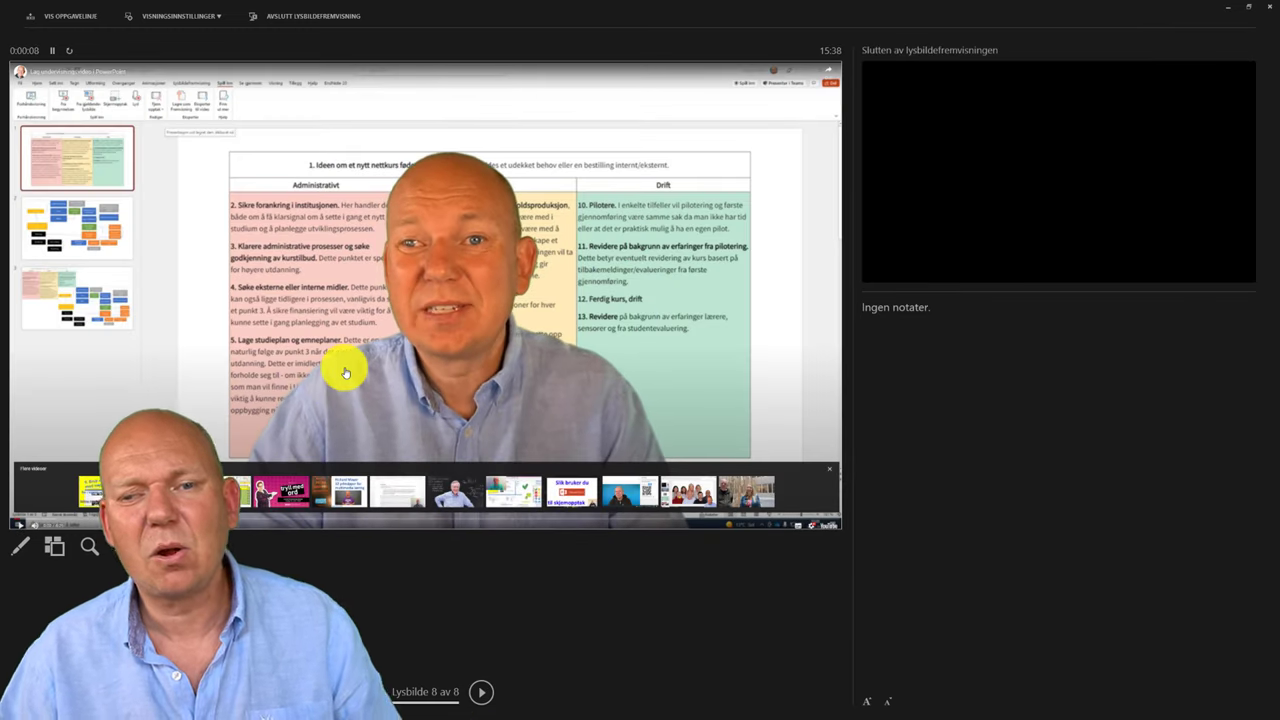
key("Escape")
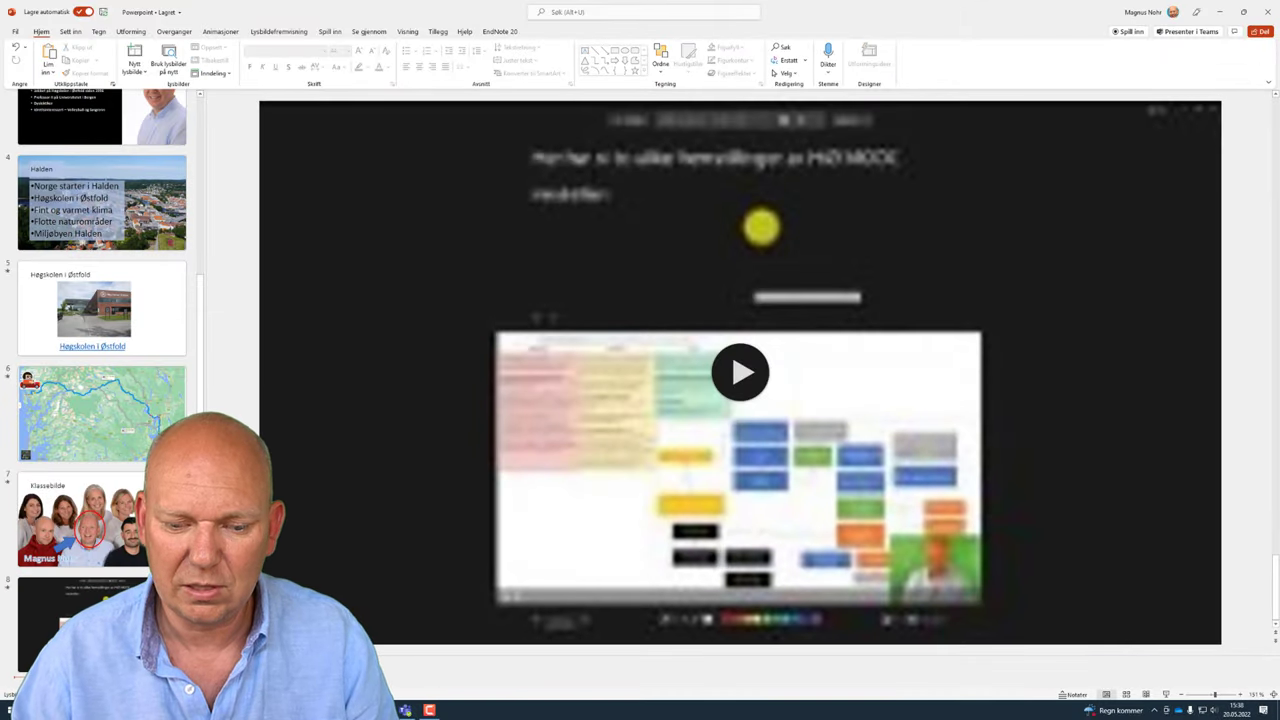
Step: Add a new blank slide 9 and open the stock video library
key("ctrl+m")
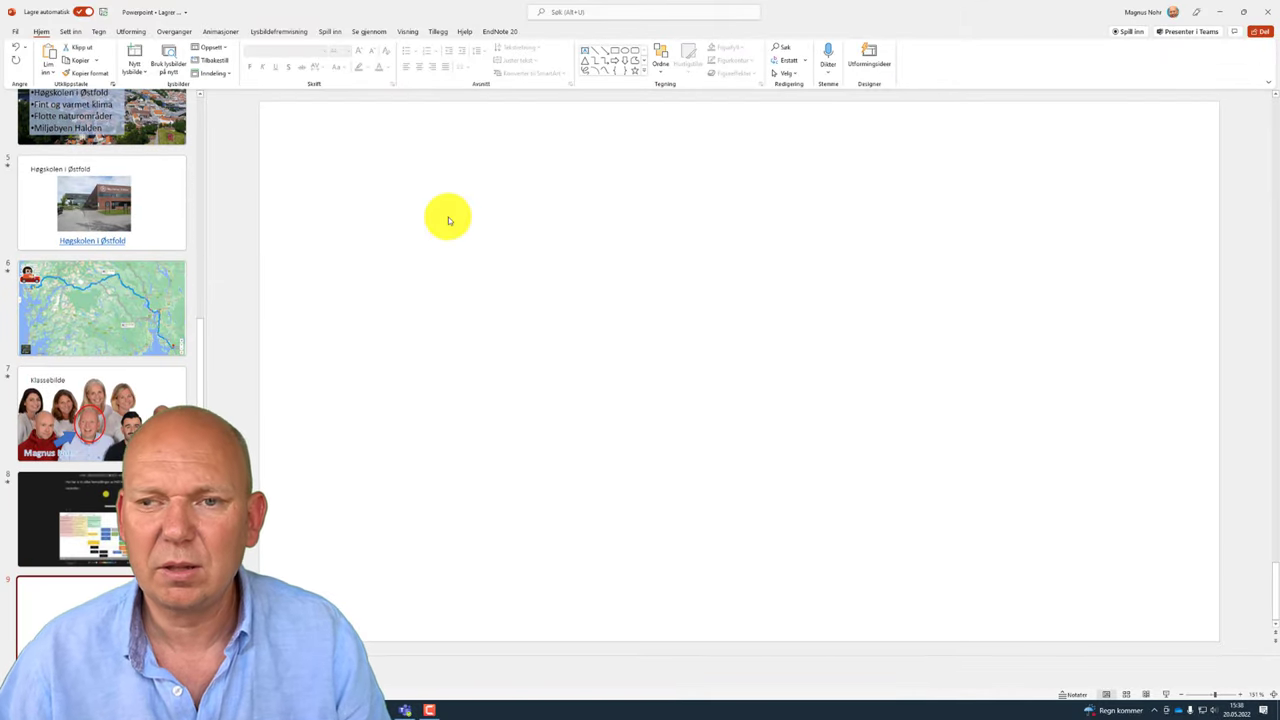
left_click(72, 32)
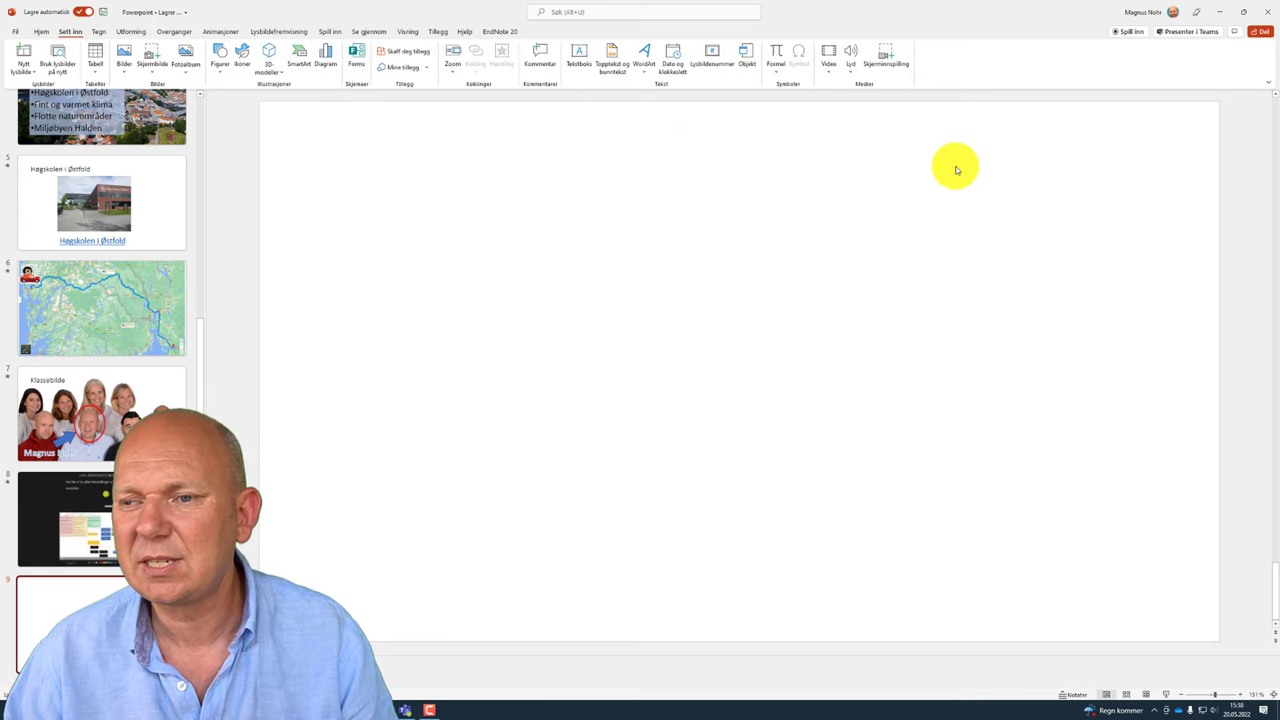
left_click(827, 70)
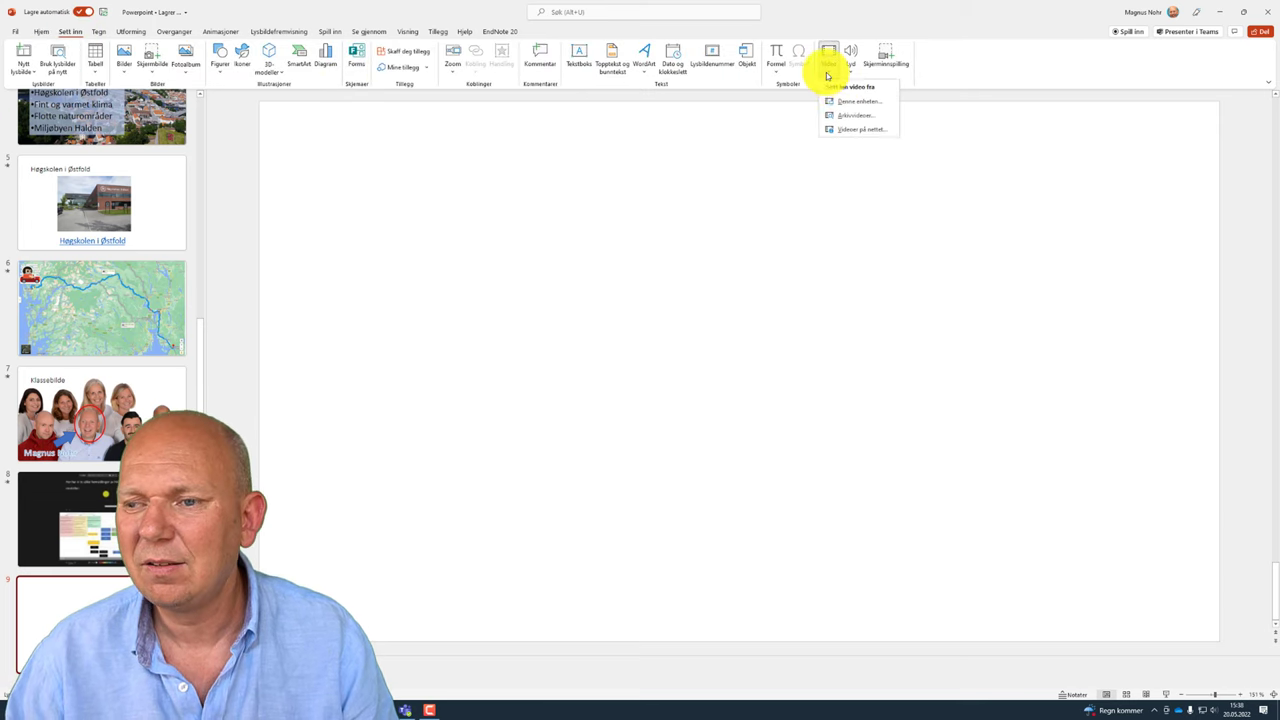
left_click(860, 118)
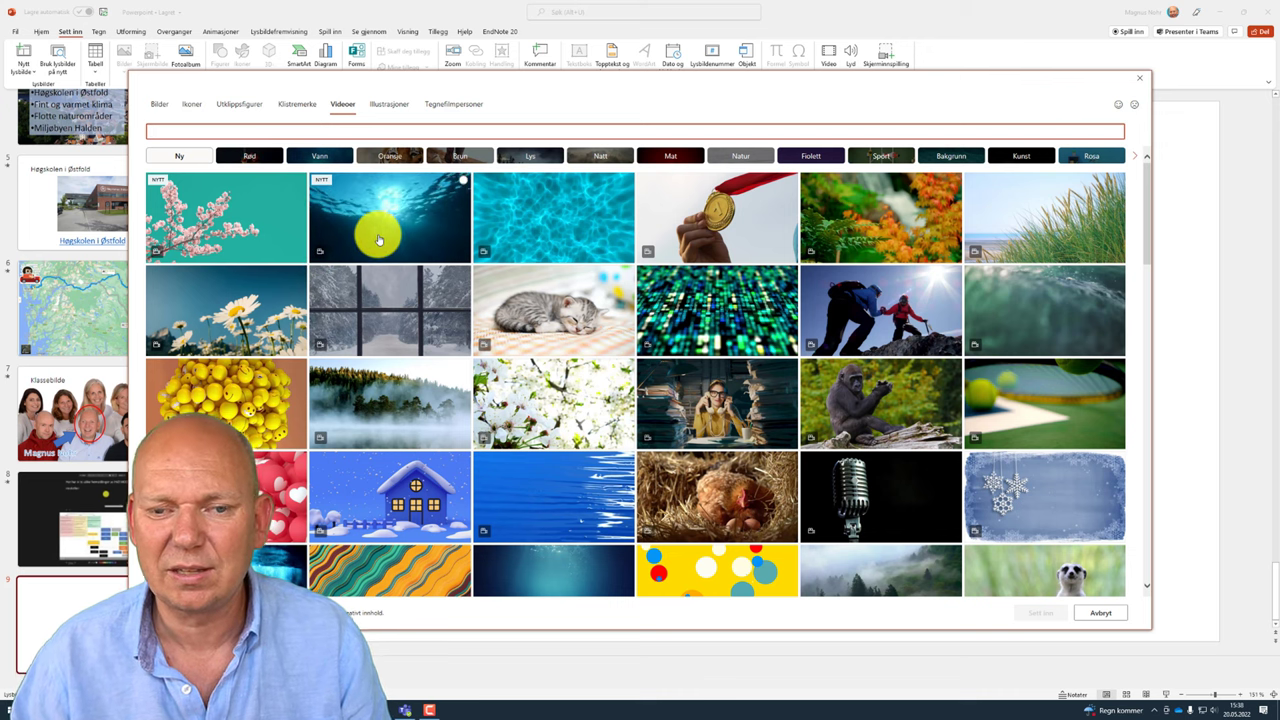
Step: Insert the mossy-cave waterfall clip from the 'Vann' stock videos
left_click(197, 106)
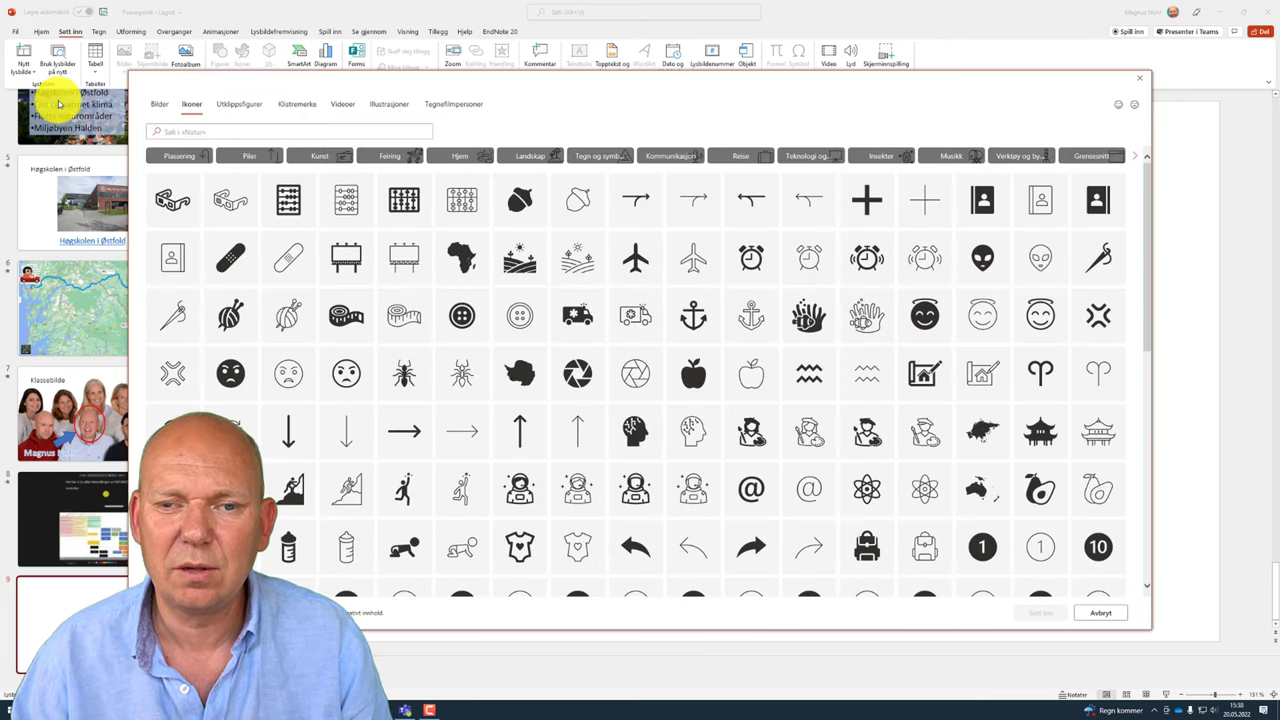
left_click(344, 106)
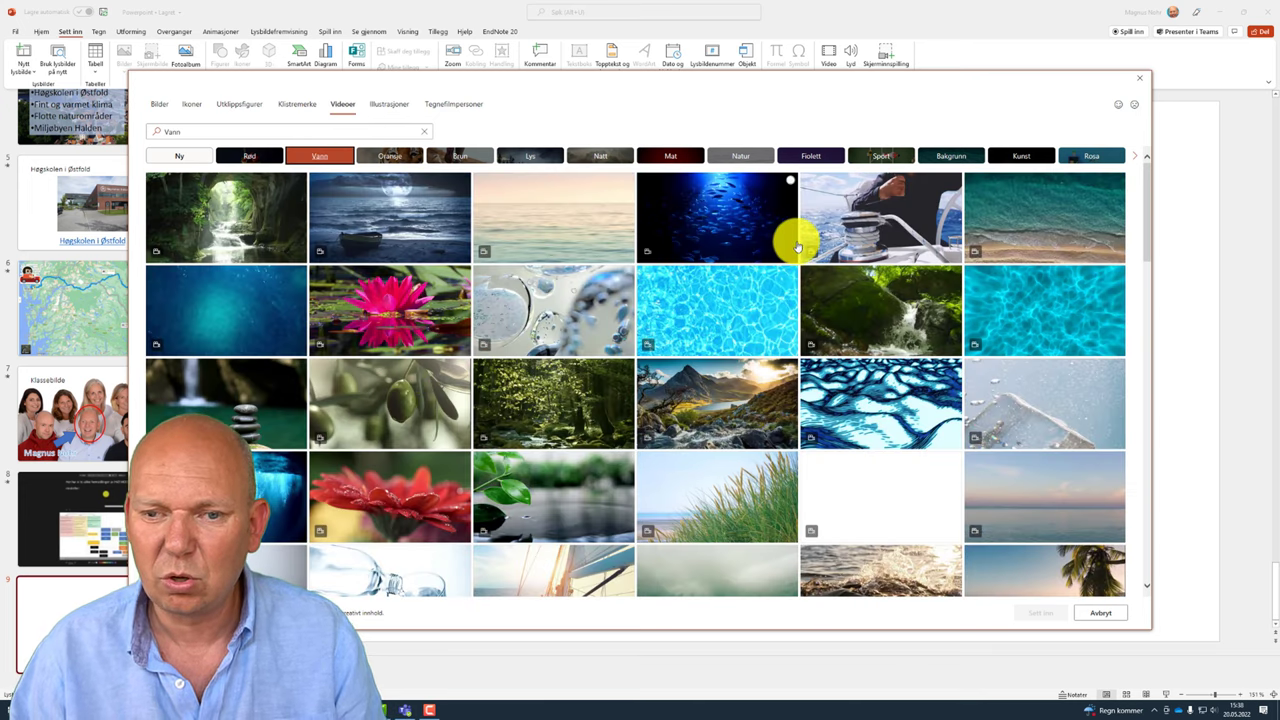
scroll(797, 245, "down", 3)
scroll(794, 243, "up", 3)
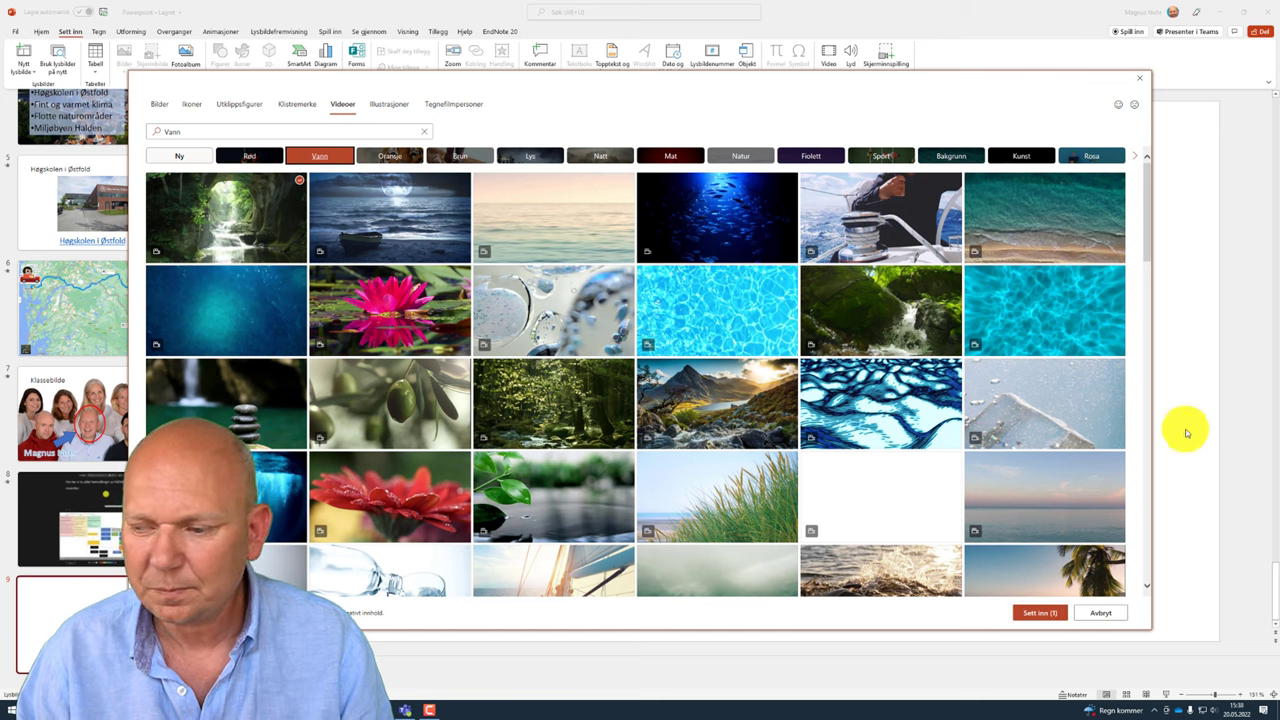
left_click(1041, 614)
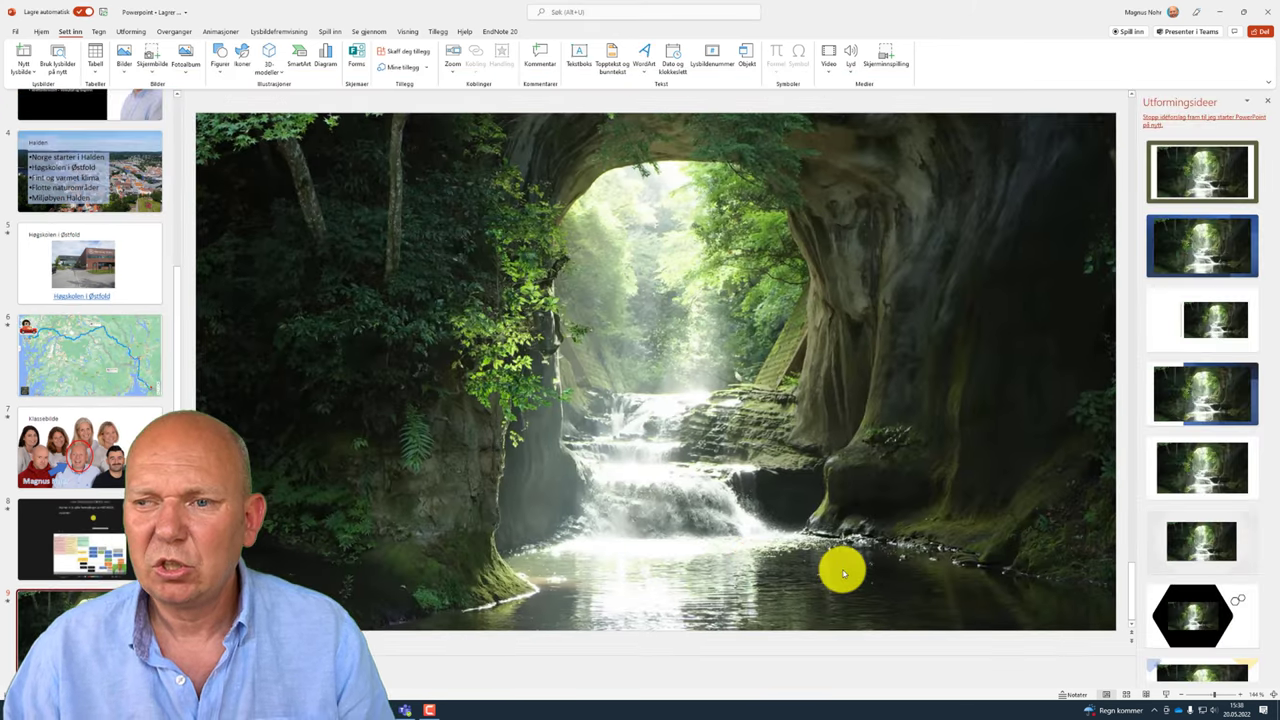
Step: Select the waterfall video, browse its Video Styles gallery, and show its playback settings
left_click(559, 334)
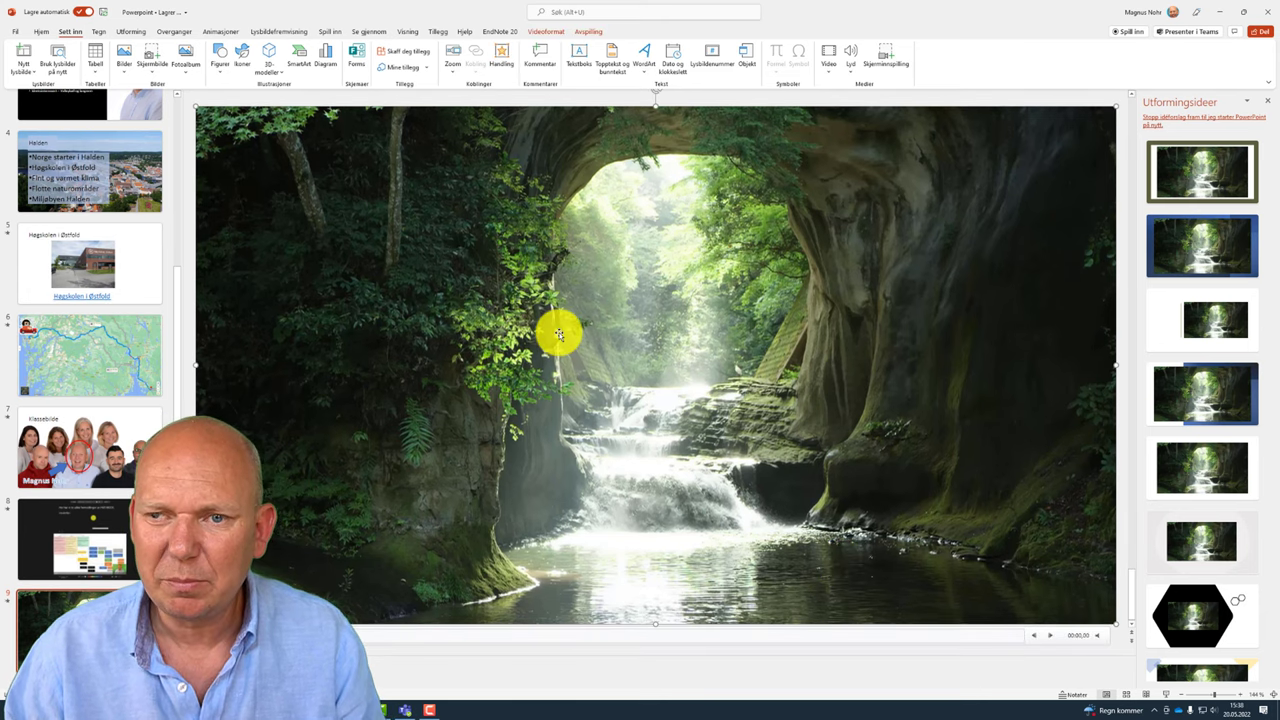
left_click(546, 32)
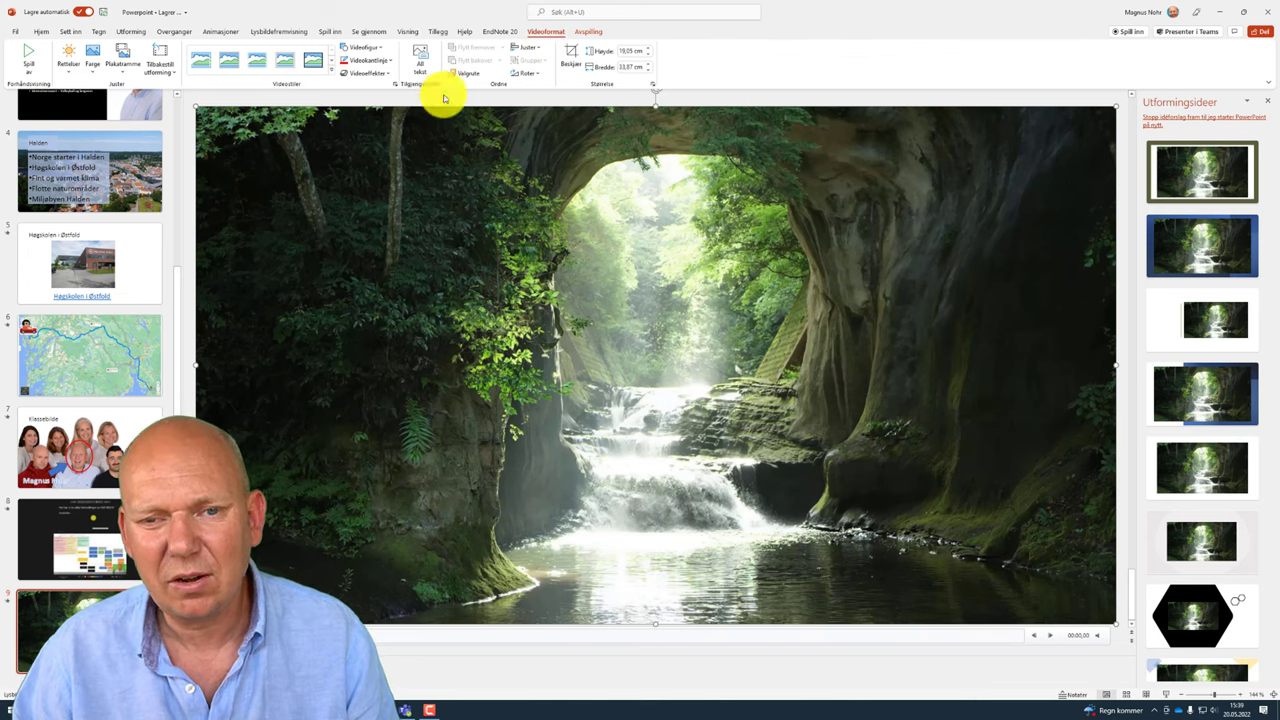
left_click(339, 73)
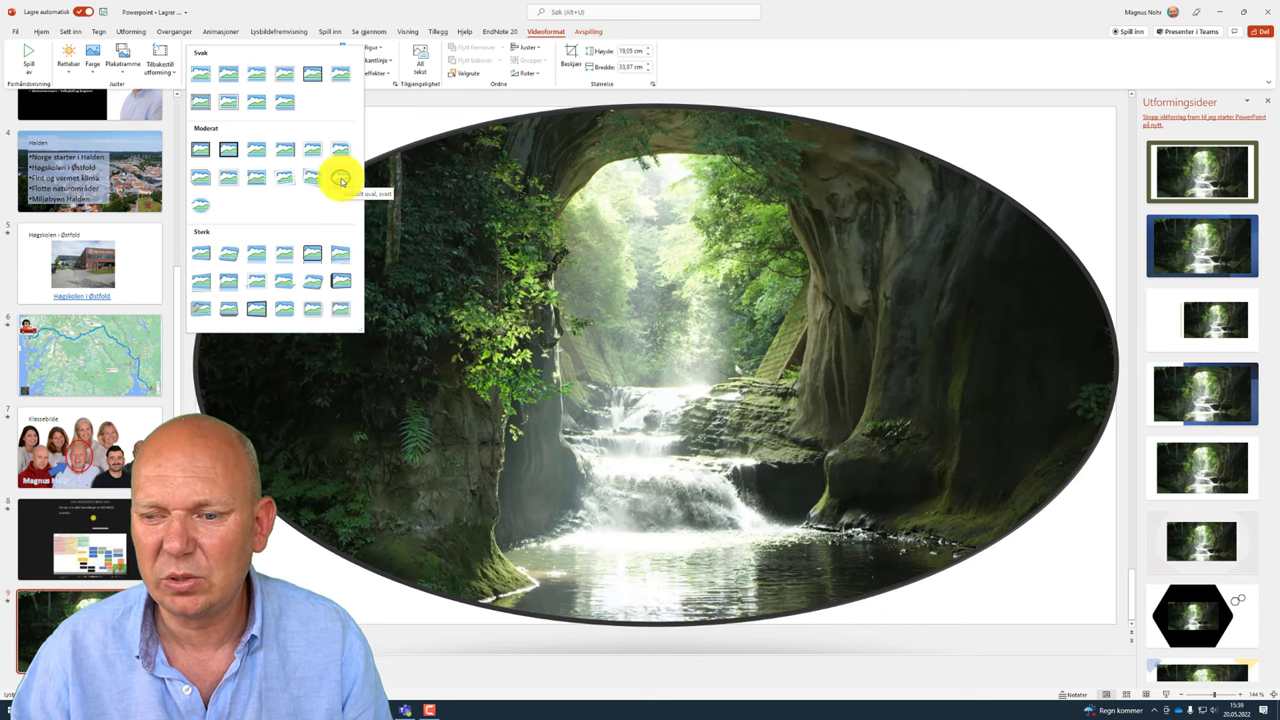
left_click(599, 34)
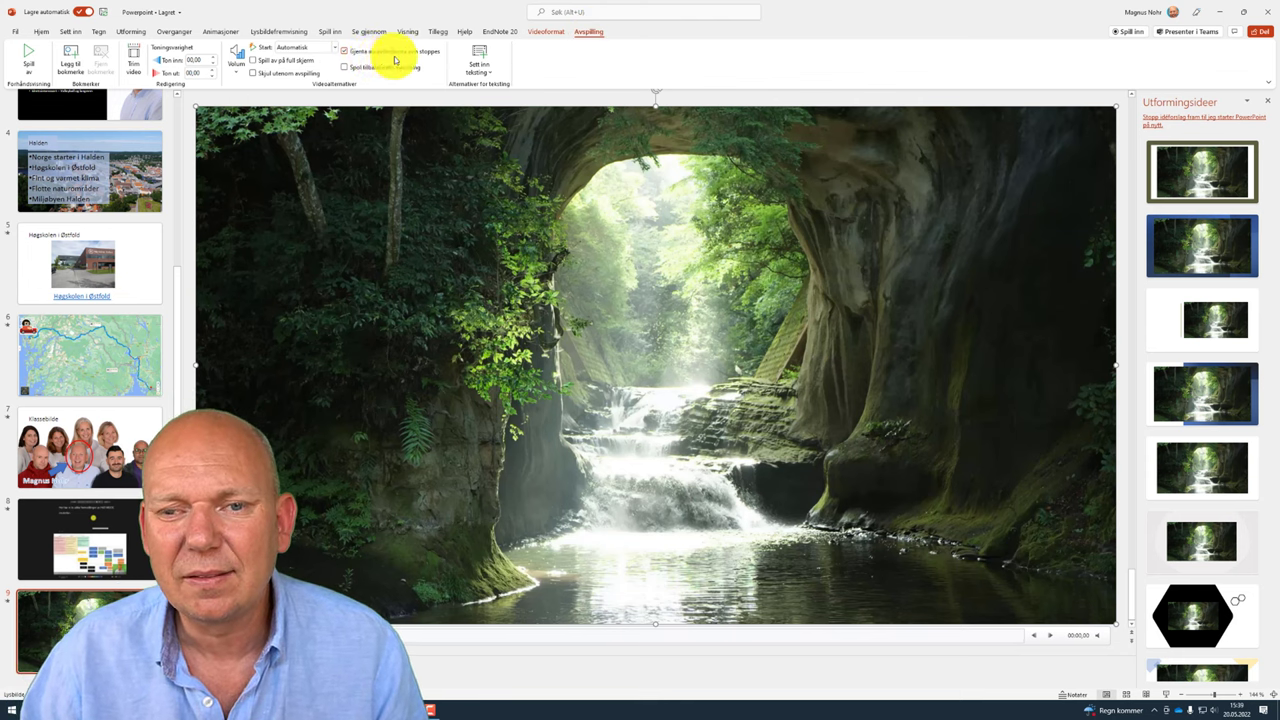
Step: Set the waterfall video to start automatically, preview it in the slideshow, then add blank slide 10
left_click(317, 54)
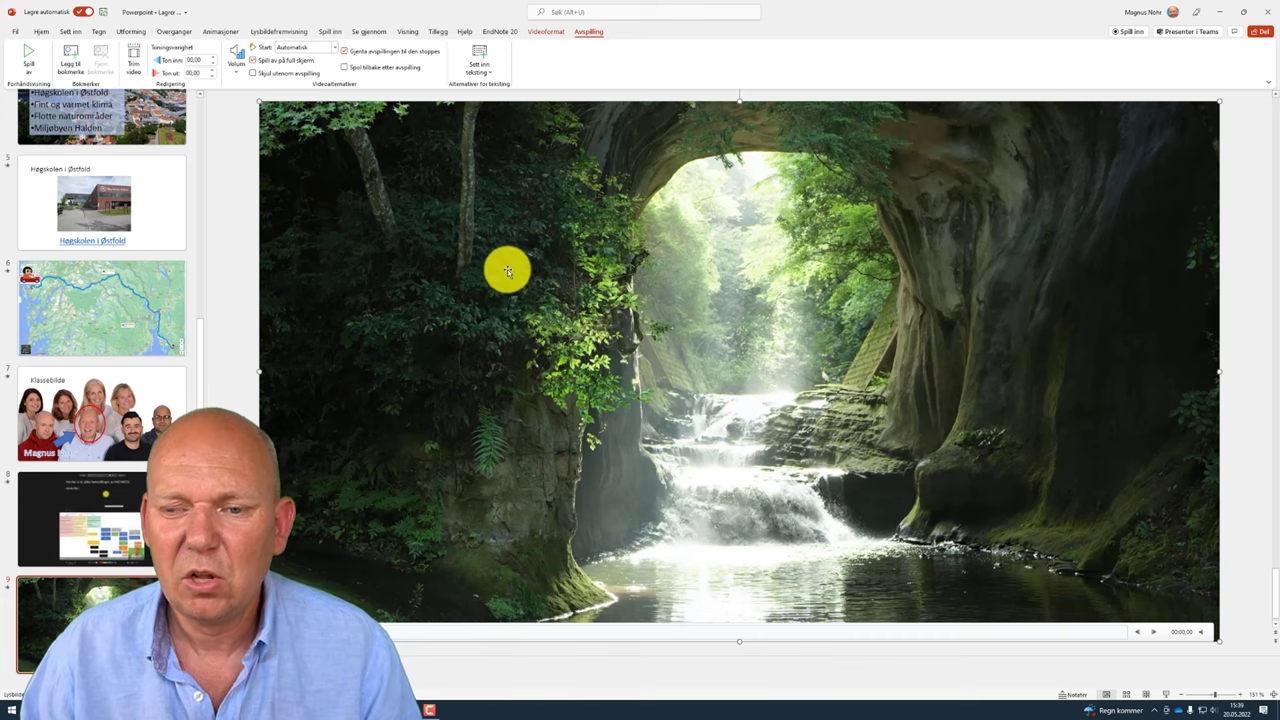
left_click(1168, 698)
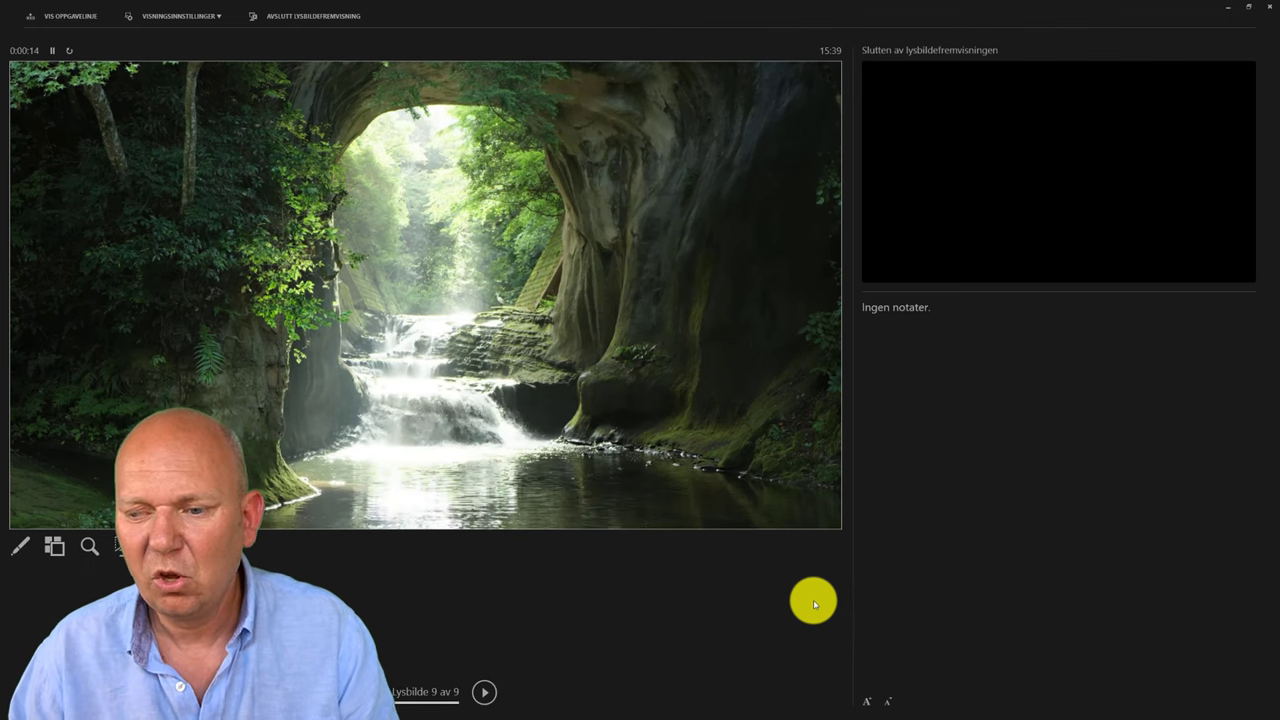
key("Escape")
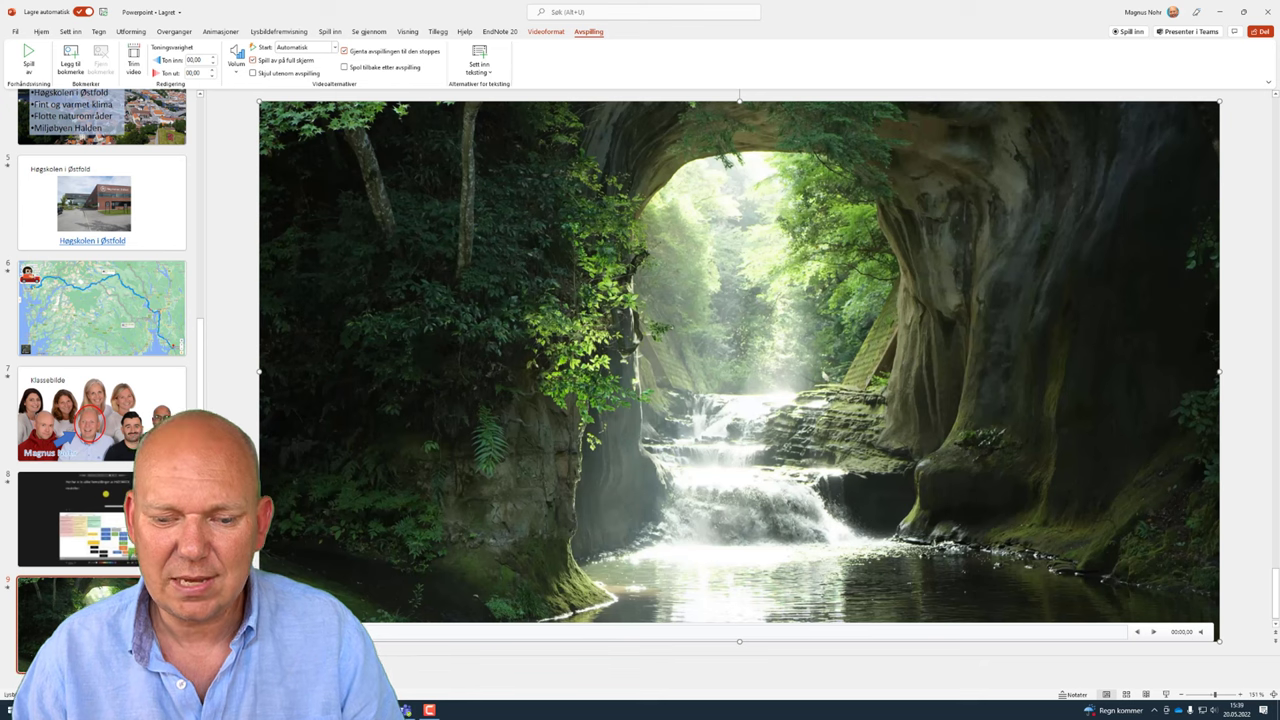
key("Escape")
key("ctrl+m")
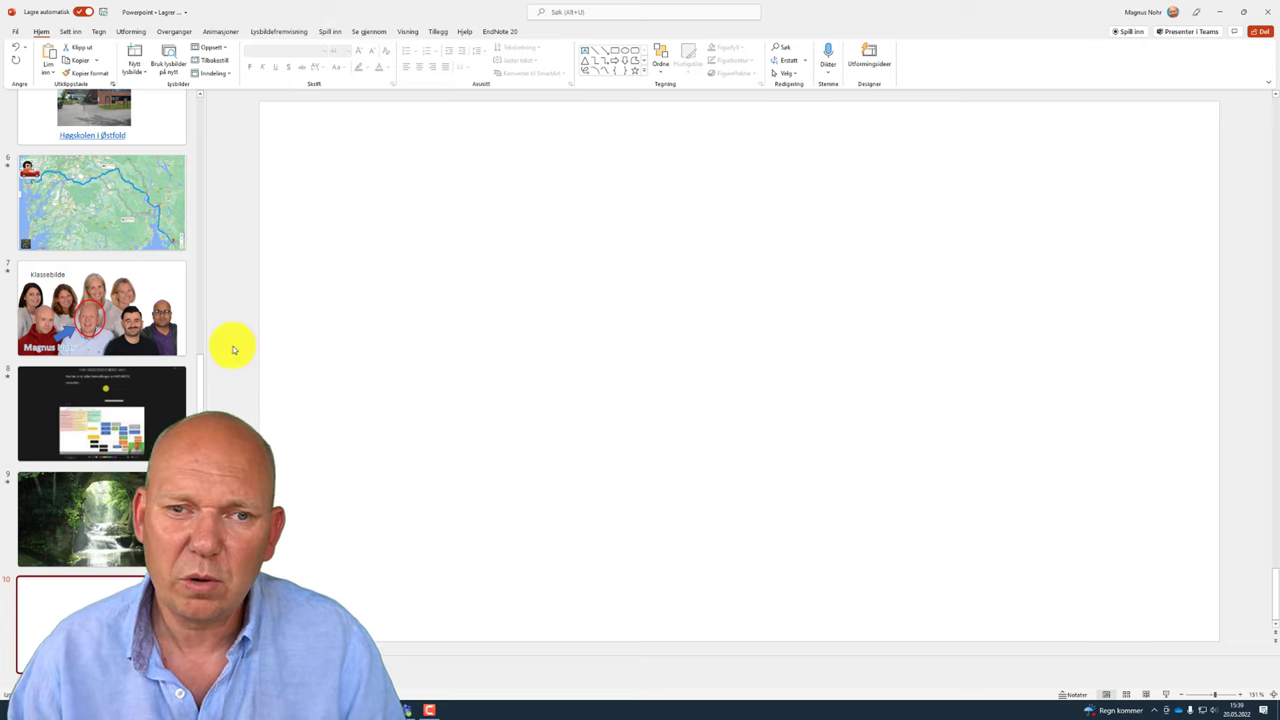
Step: Insert the local video 'Spill inn undervisningsvideo i PowerPoint' from Screencast > PowerPoint onto slide 10
left_click(69, 31)
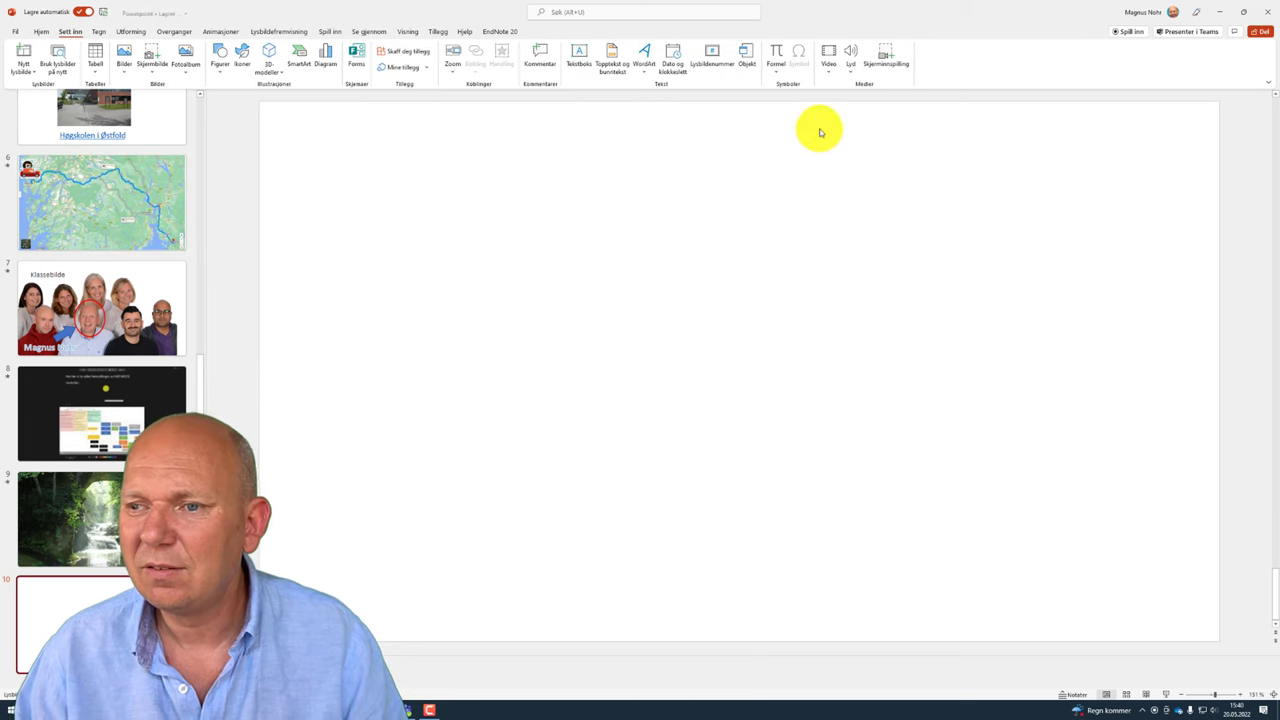
left_click(829, 75)
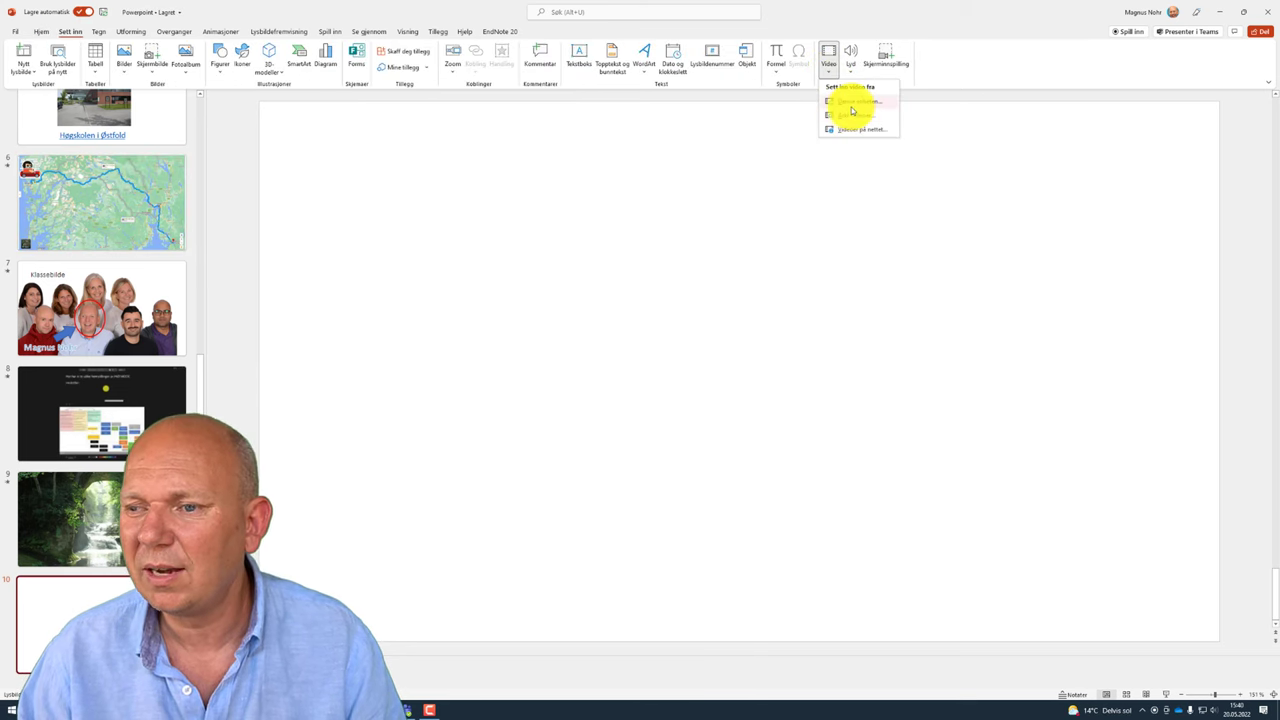
left_click(852, 104)
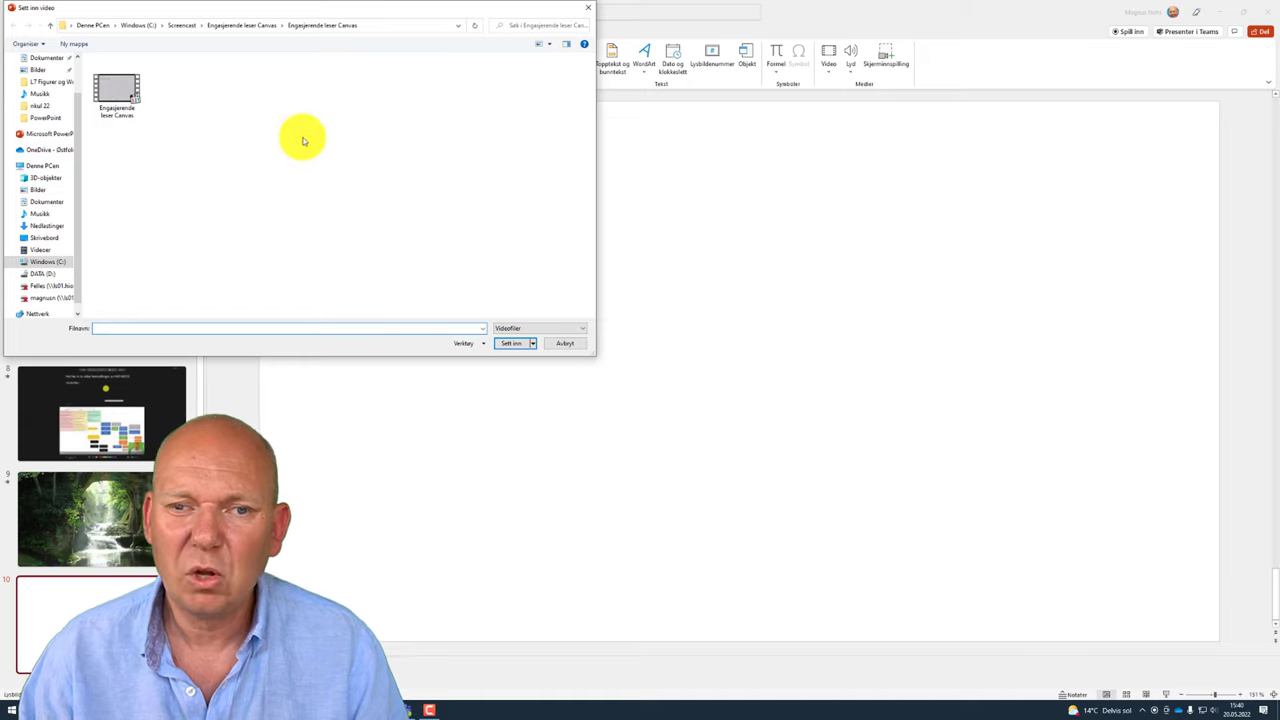
left_click(185, 26)
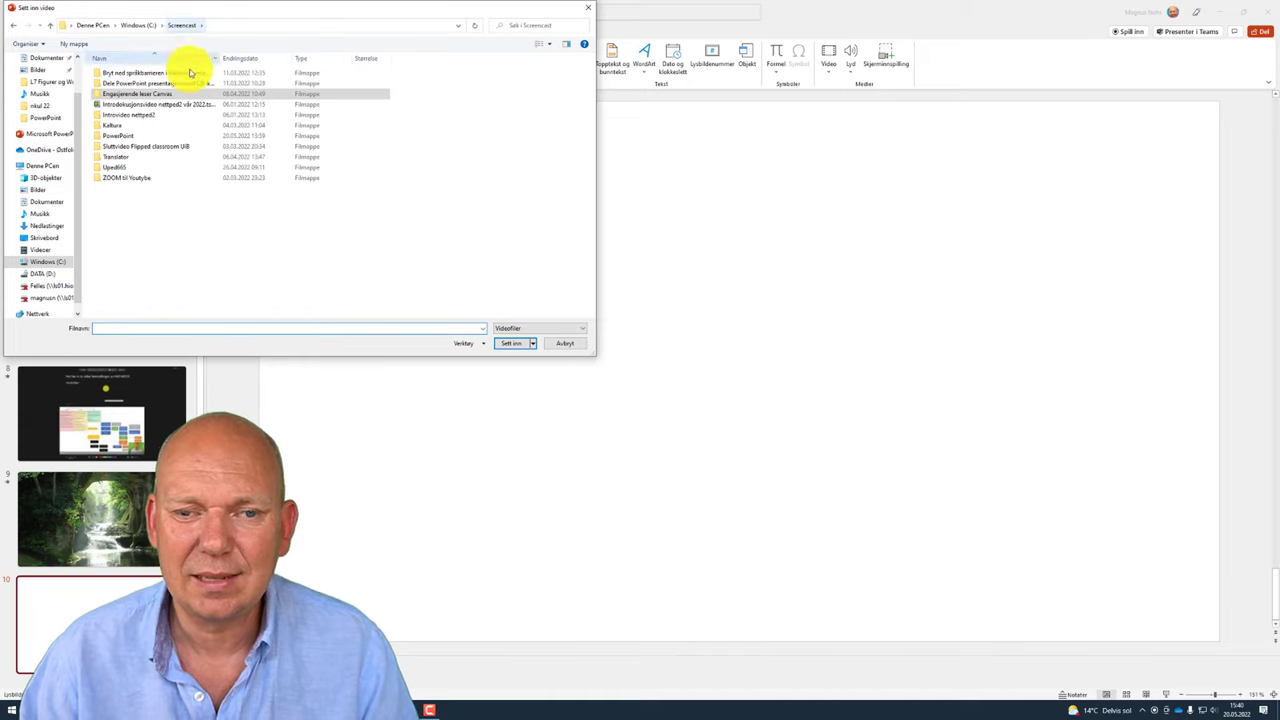
double_click(115, 135)
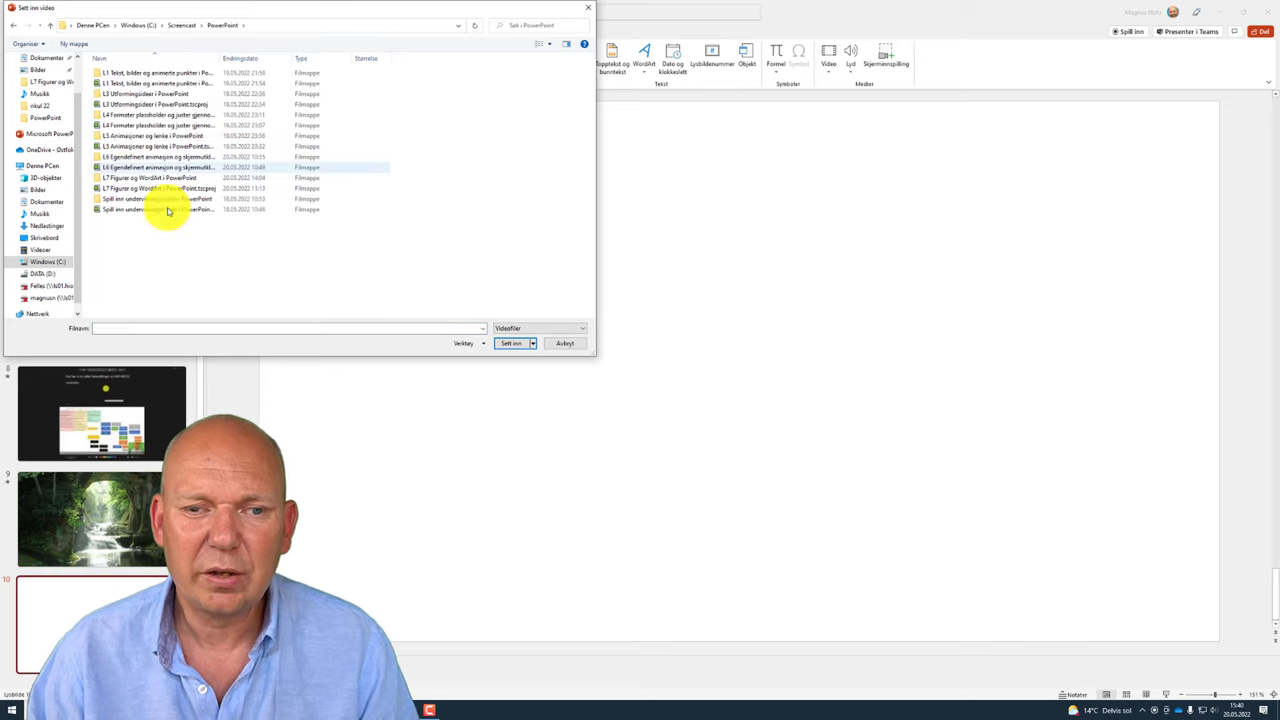
double_click(150, 199)
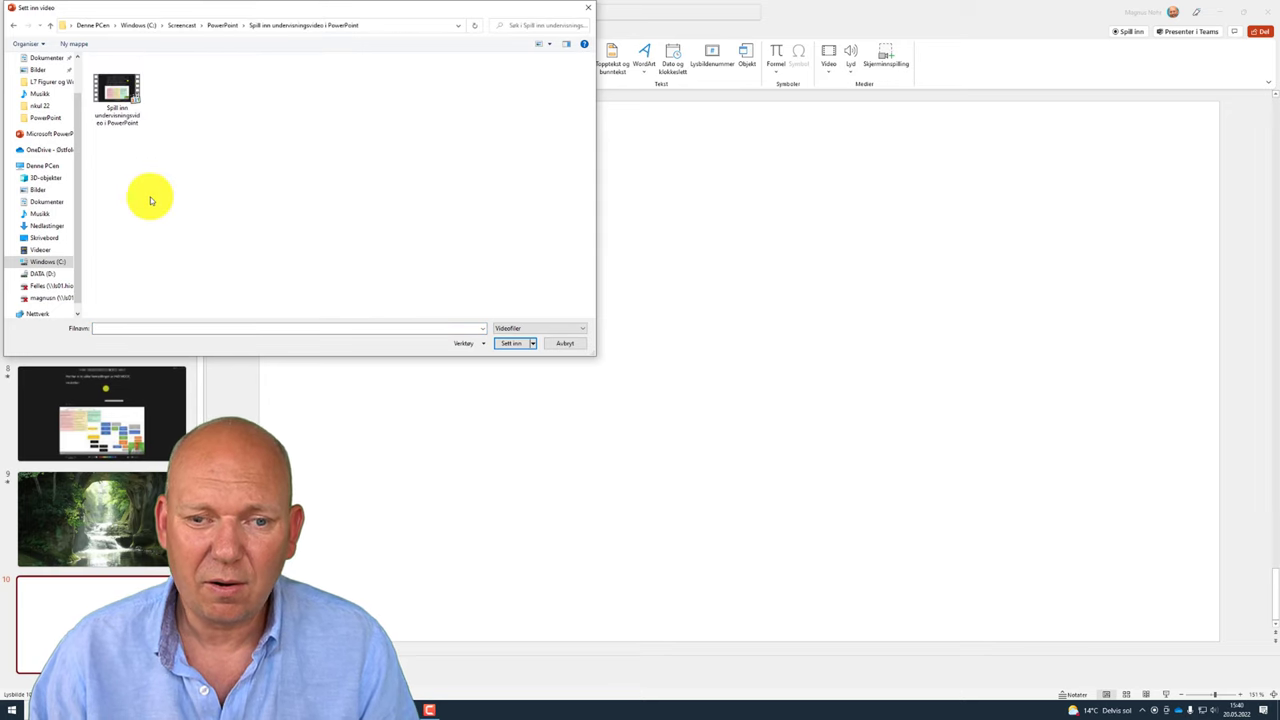
left_click(517, 346)
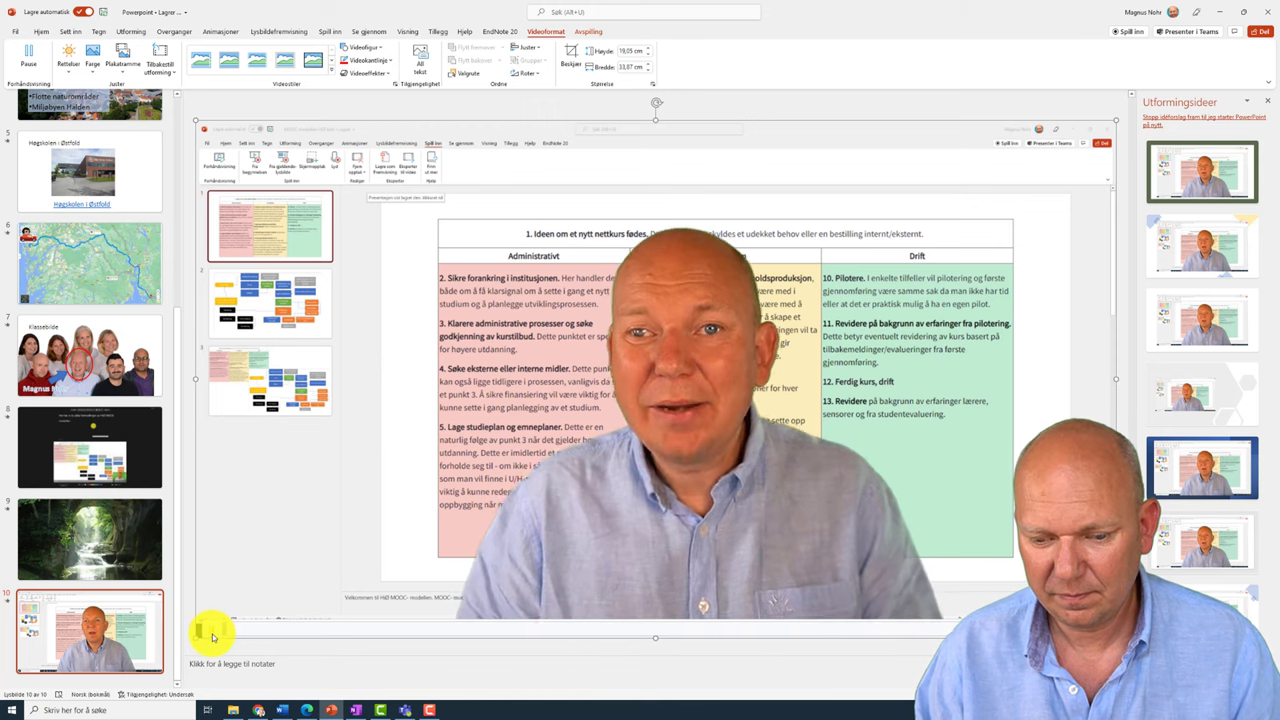
Step: Pause the preview, set the slide 10 video's Start to Automatisk, and return to slide 9
left_click(212, 635)
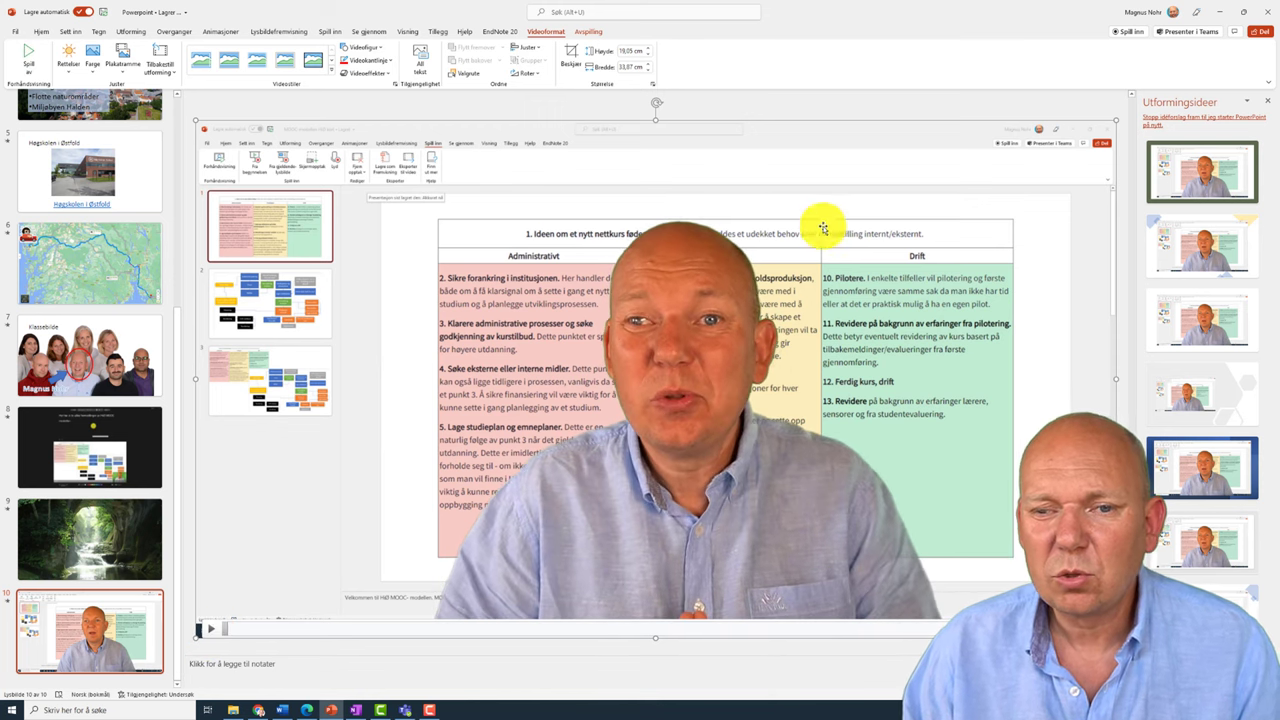
left_click(591, 31)
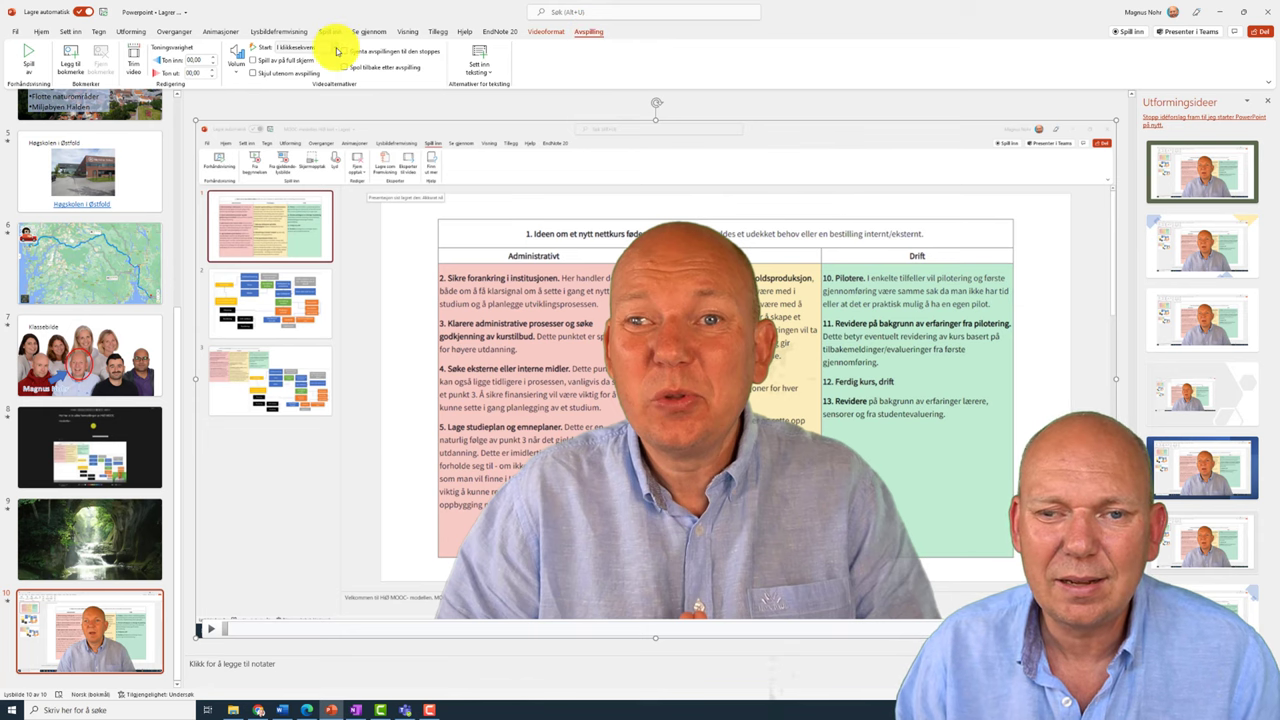
left_click(315, 76)
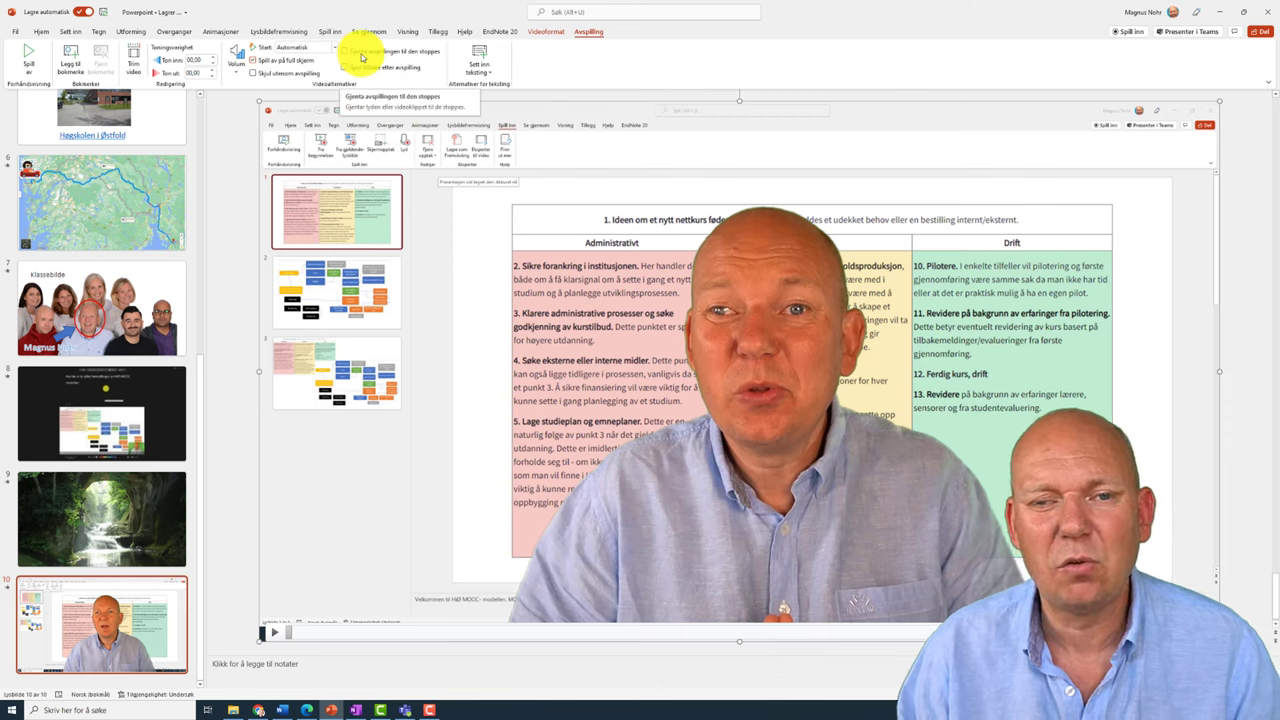
left_click(130, 560)
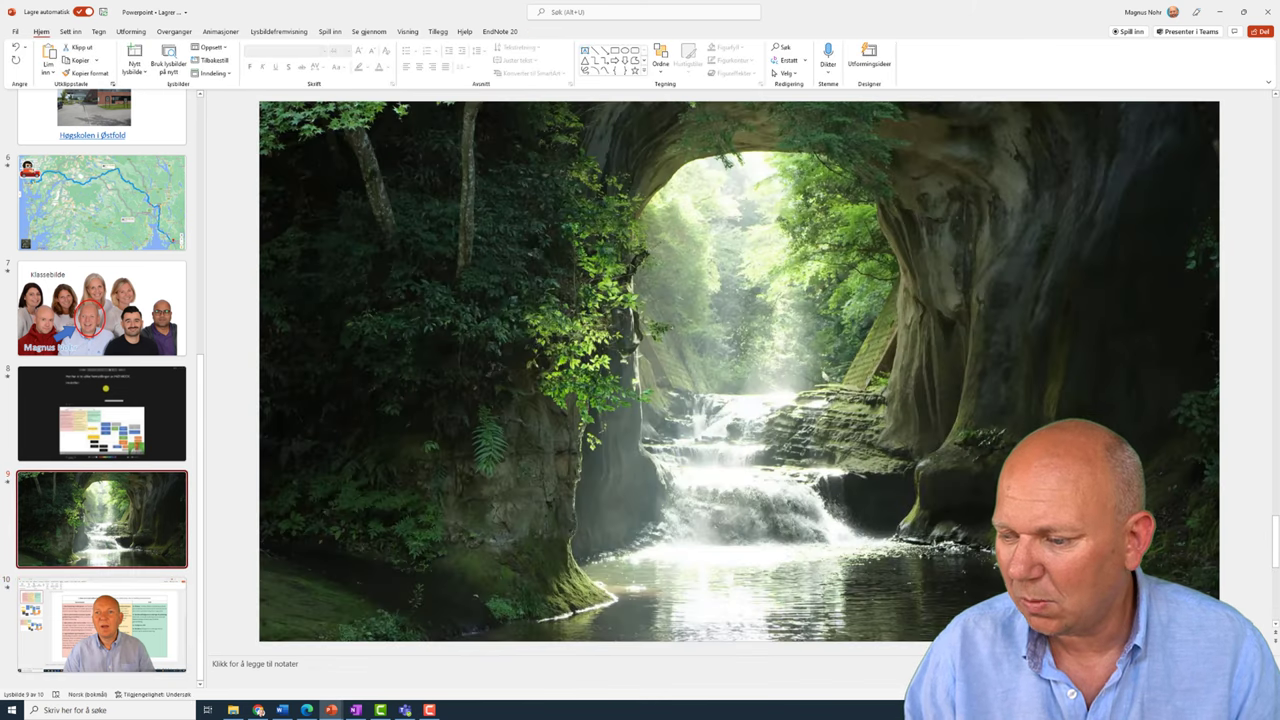
Step: Present from slide 9 with Shift+F5 and advance past slide 10's recording to the end-of-show screen
key("shift+F5")
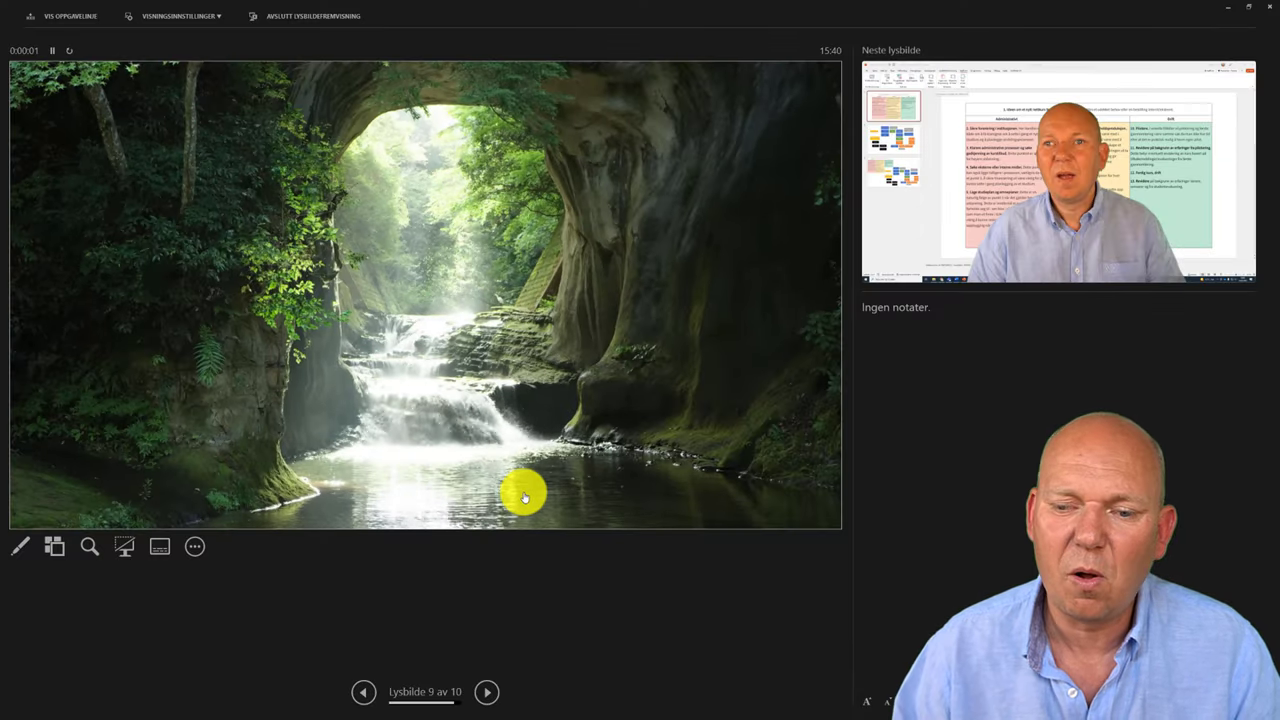
left_click(524, 497)
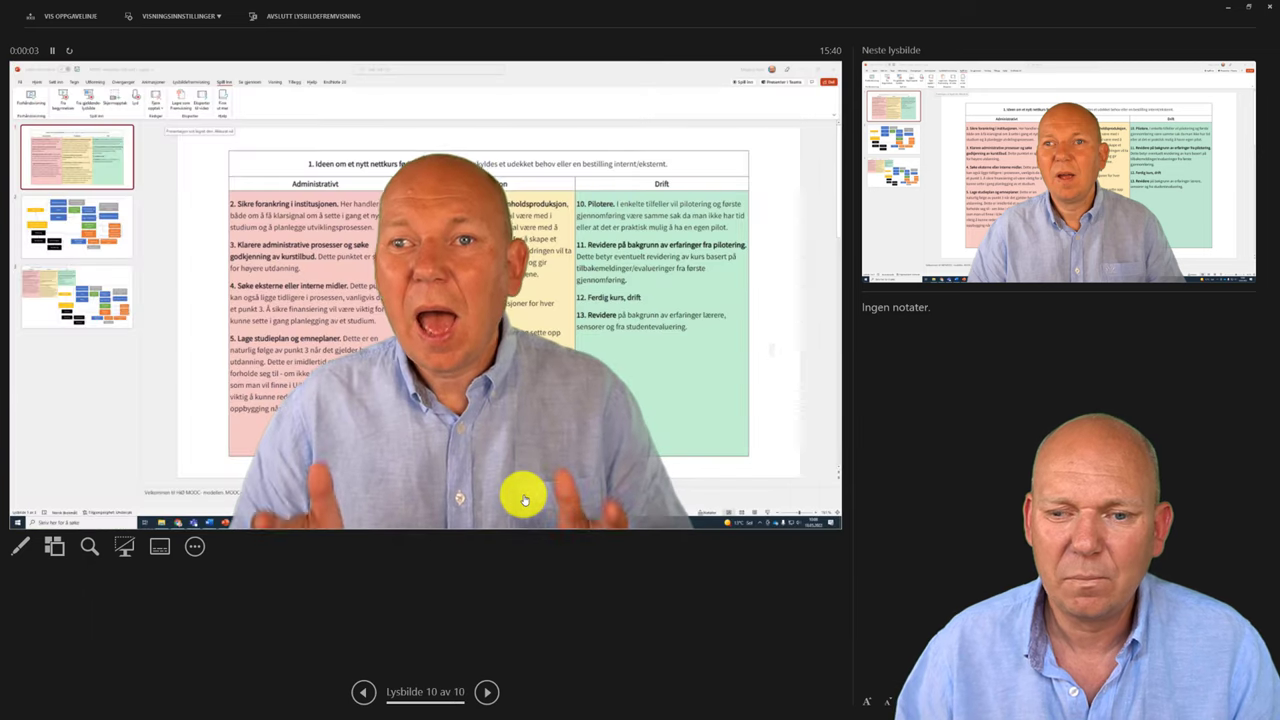
left_click(524, 497)
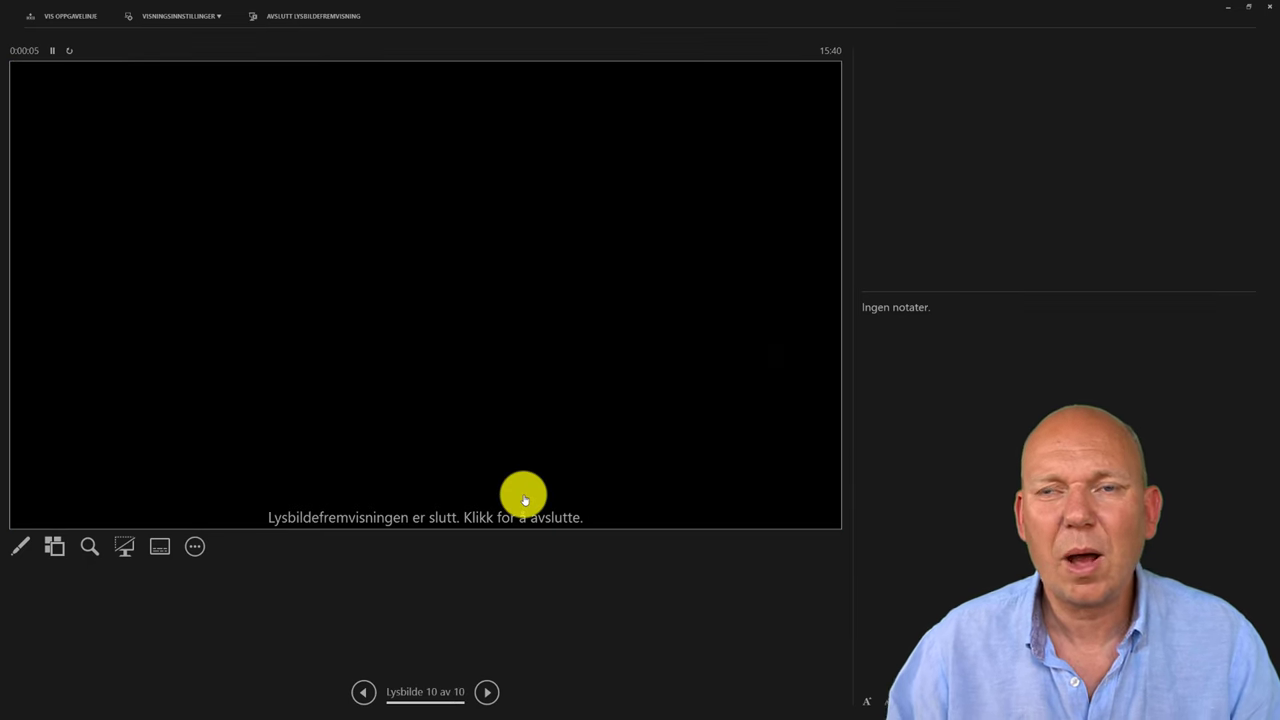